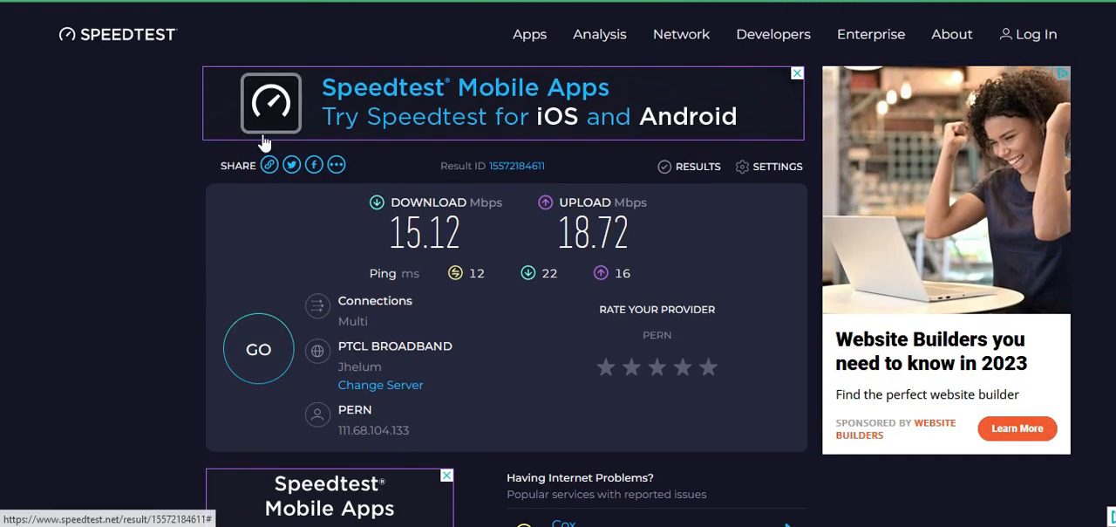
Load the Speedtest website again in the current browser tab.
{"action": "scroll", "coordinate": [296, 225], "scroll_direction": "up", "scroll_amount": 2}
{"action": "left_click", "coordinate": [441, 2]}
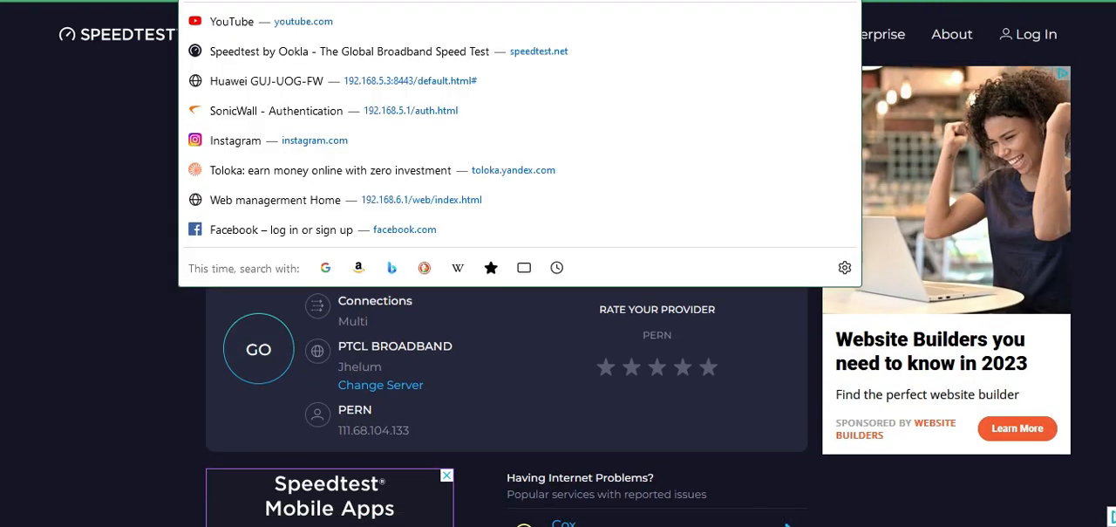
{"action": "type", "text": "spee"}
{"action": "key", "text": "Return"}
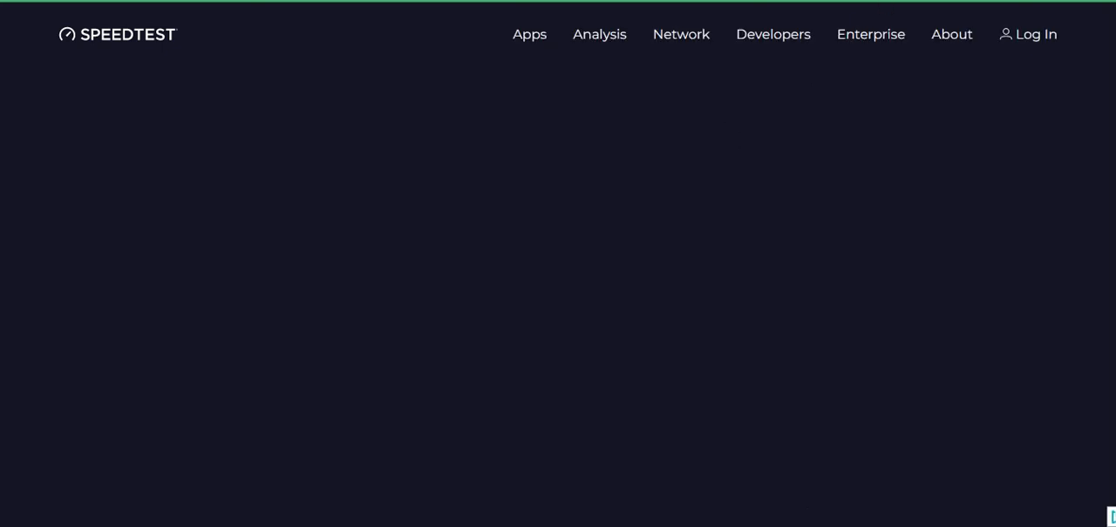
Open the Fast.com internet speed test in a new browser tab.
{"action": "key", "text": "ctrl+t"}
{"action": "left_click", "coordinate": [579, 1]}
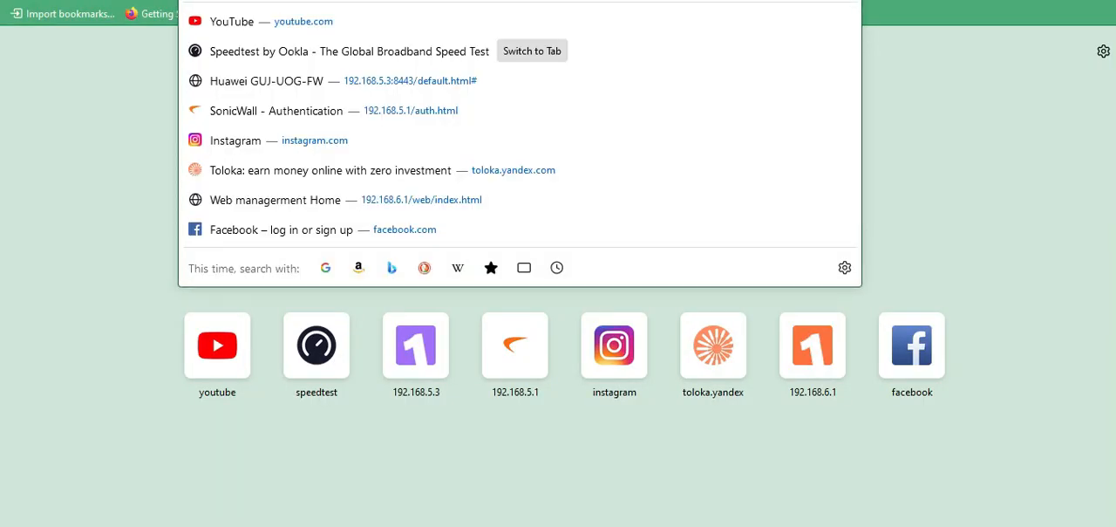
{"action": "type", "text": "fast"}
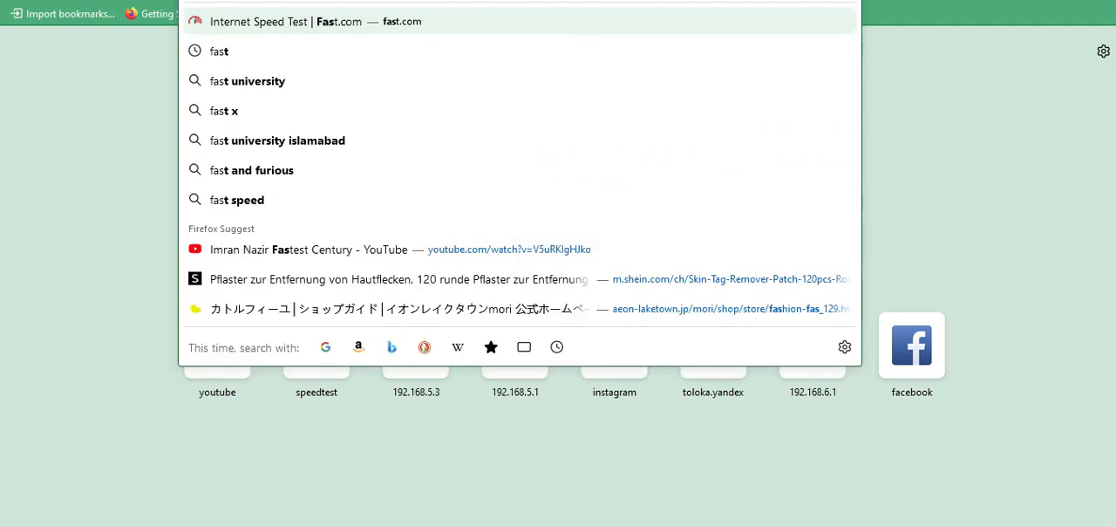
{"action": "key", "text": "Return"}
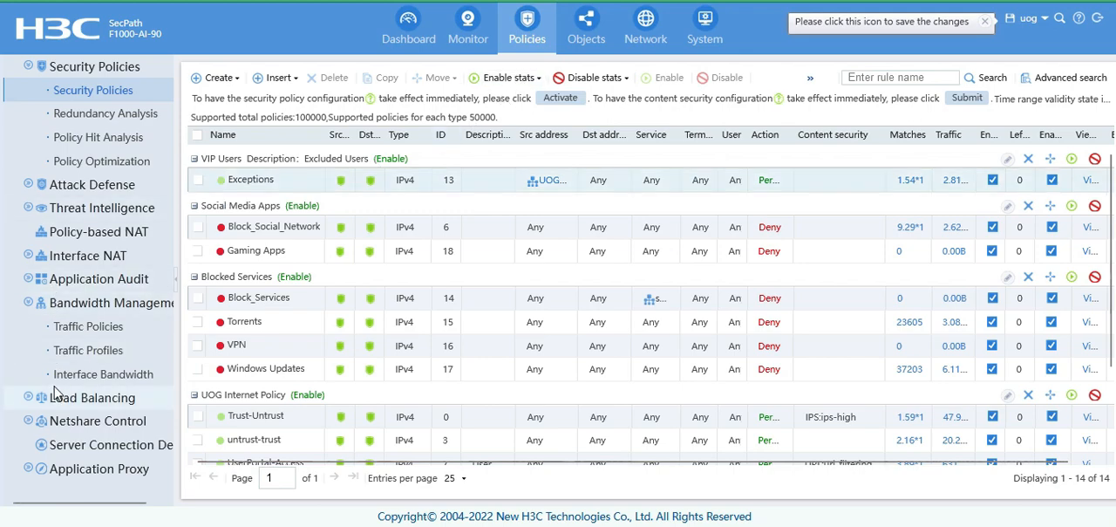
In the H3C firewall's web console, open the list of traffic policies under bandwidth management.
{"action": "left_click", "coordinate": [107, 307]}
{"action": "left_click", "coordinate": [107, 310]}
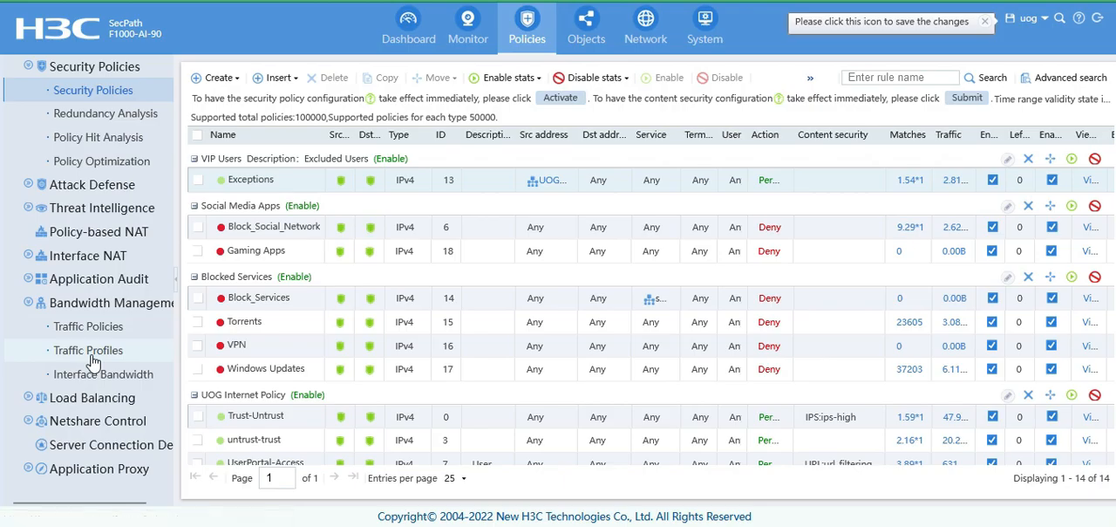
{"action": "left_click", "coordinate": [91, 350]}
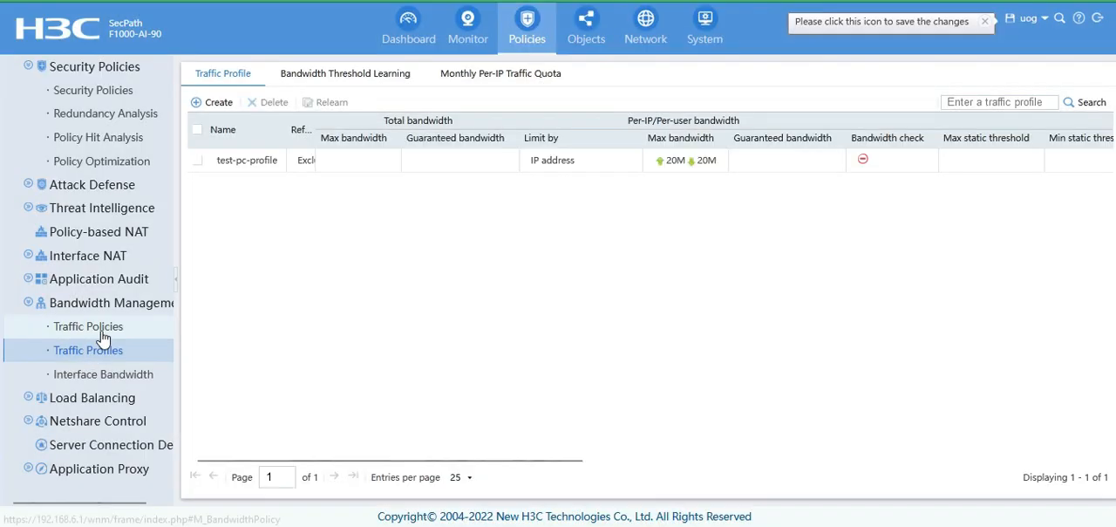
{"action": "left_click", "coordinate": [103, 330]}
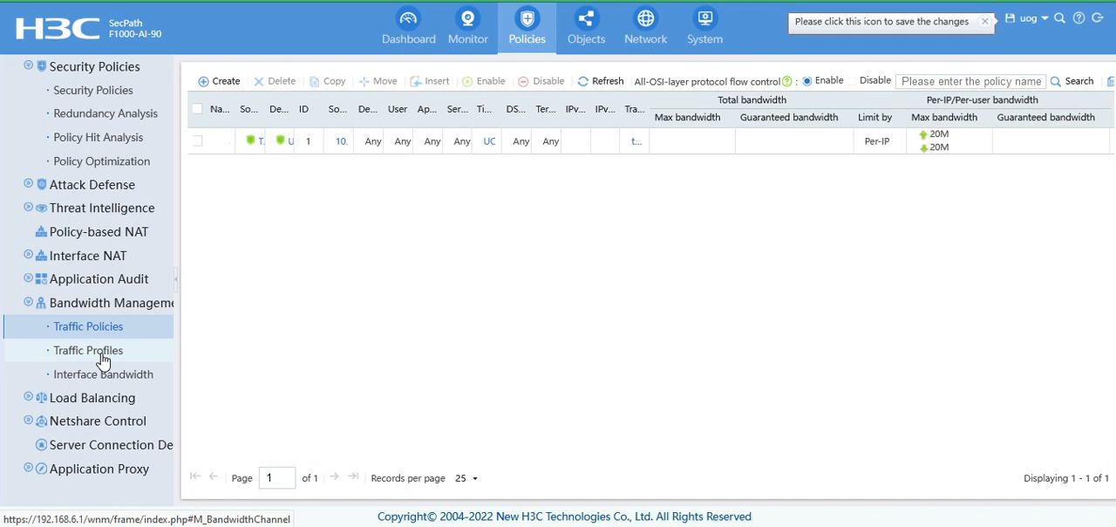
Start a new bandwidth-management traffic profile and name it 10Mbps.
{"action": "left_click", "coordinate": [103, 358]}
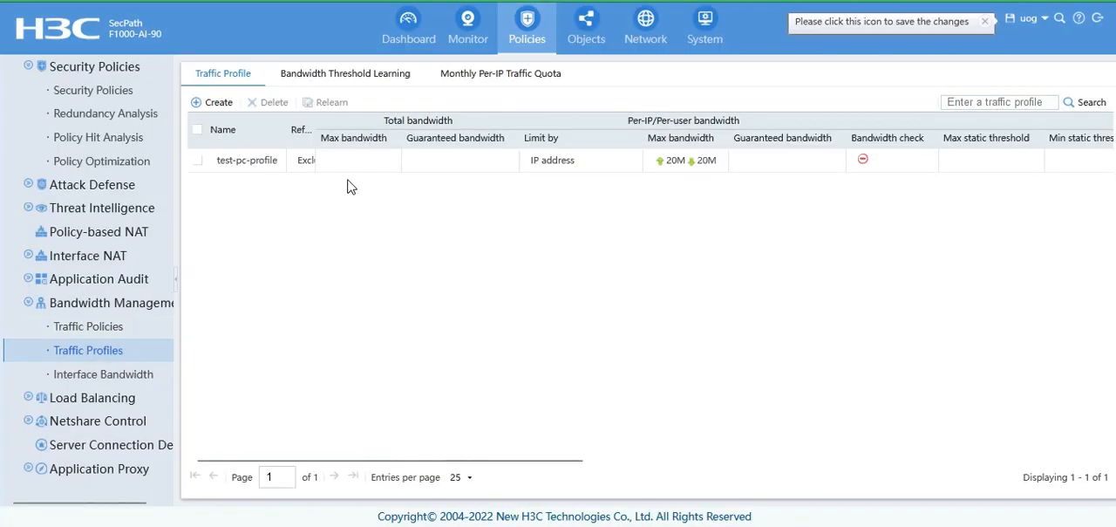
{"action": "left_click", "coordinate": [219, 105]}
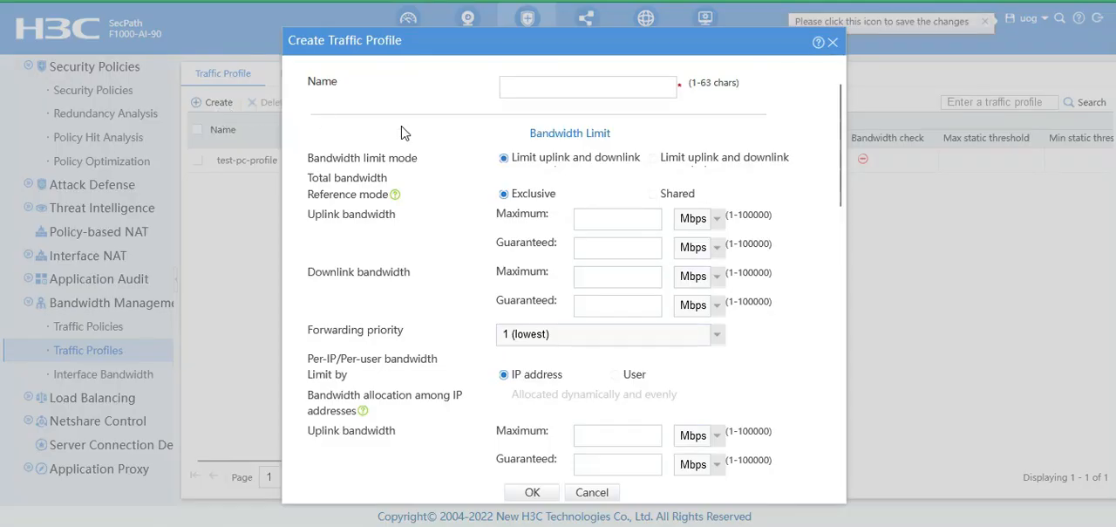
{"action": "left_click", "coordinate": [600, 91]}
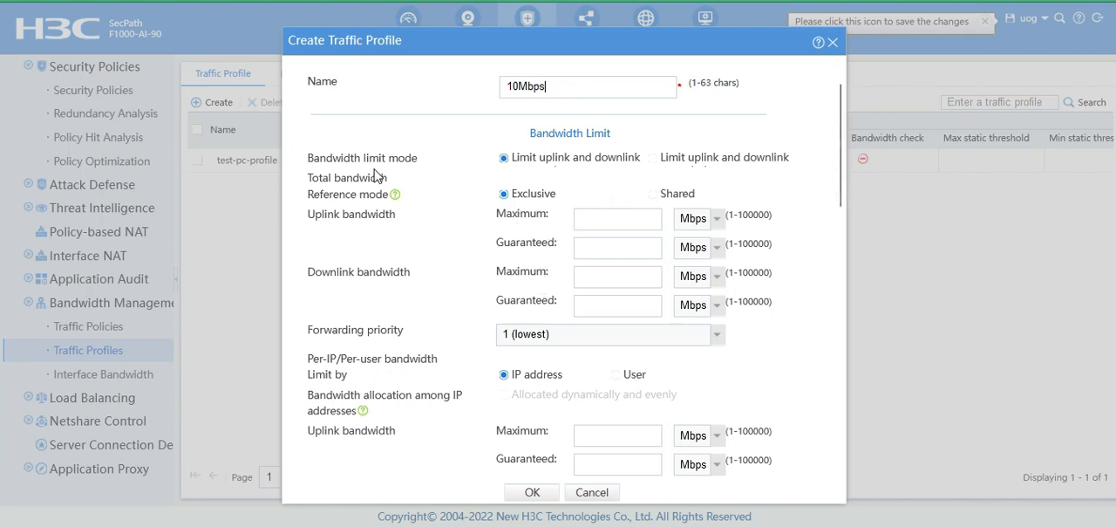
{"action": "scroll", "coordinate": [433, 287], "scroll_direction": "down", "scroll_amount": 1}
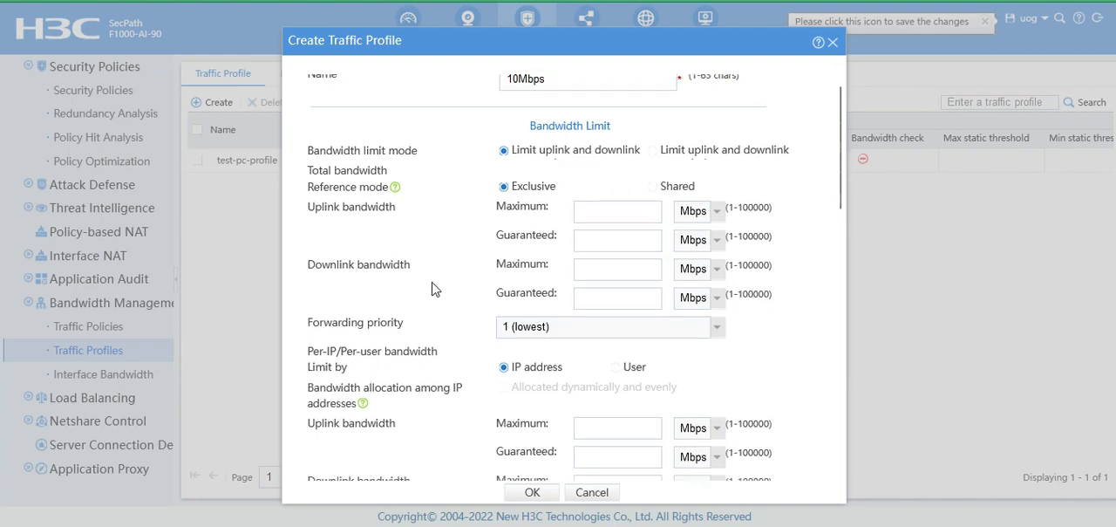
{"action": "scroll", "coordinate": [433, 288], "scroll_direction": "up", "scroll_amount": 1}
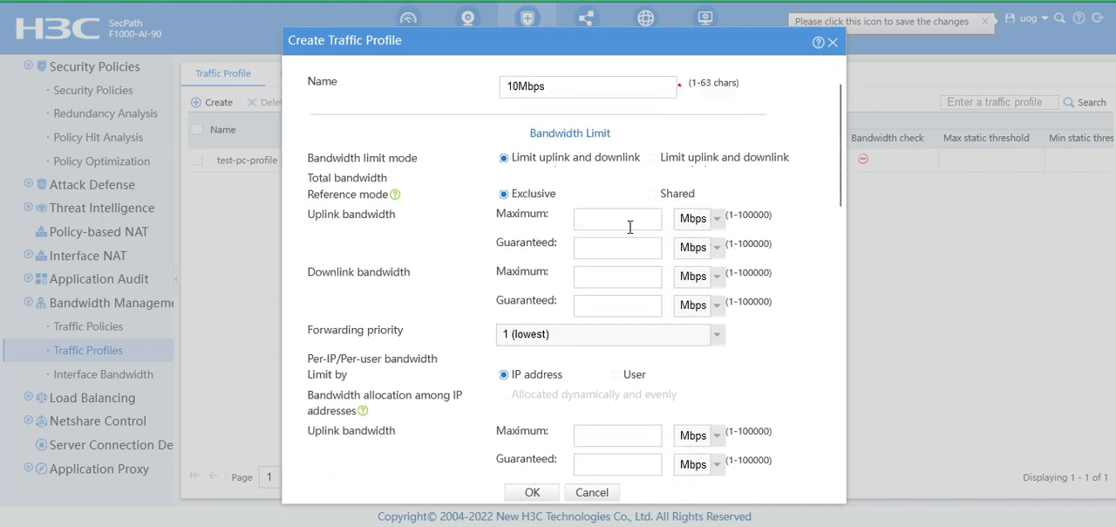
Try 50 Mbps as the maximum total uplink and downlink bandwidth, and clear both values again.
{"action": "left_click", "coordinate": [716, 222]}
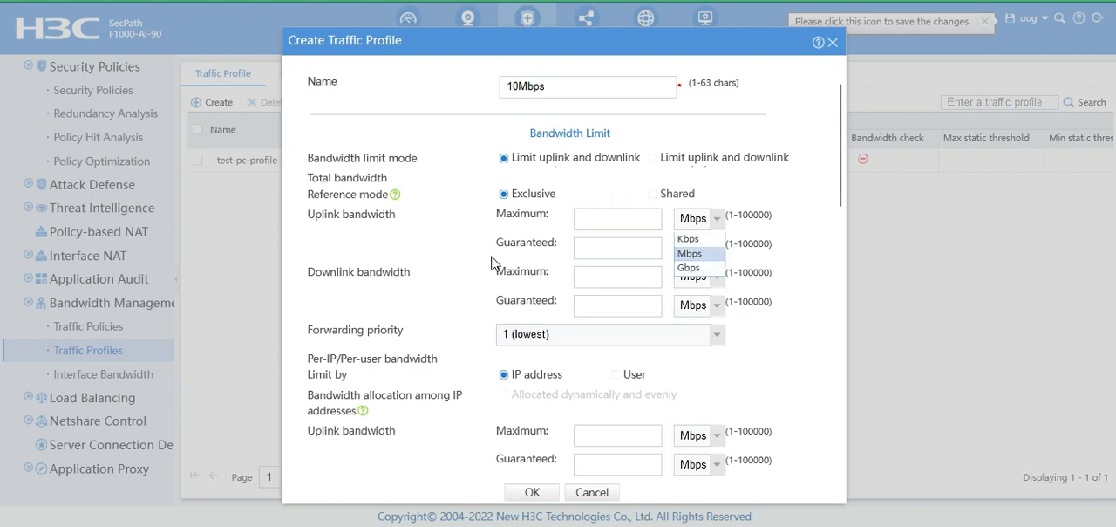
{"action": "left_click", "coordinate": [427, 283]}
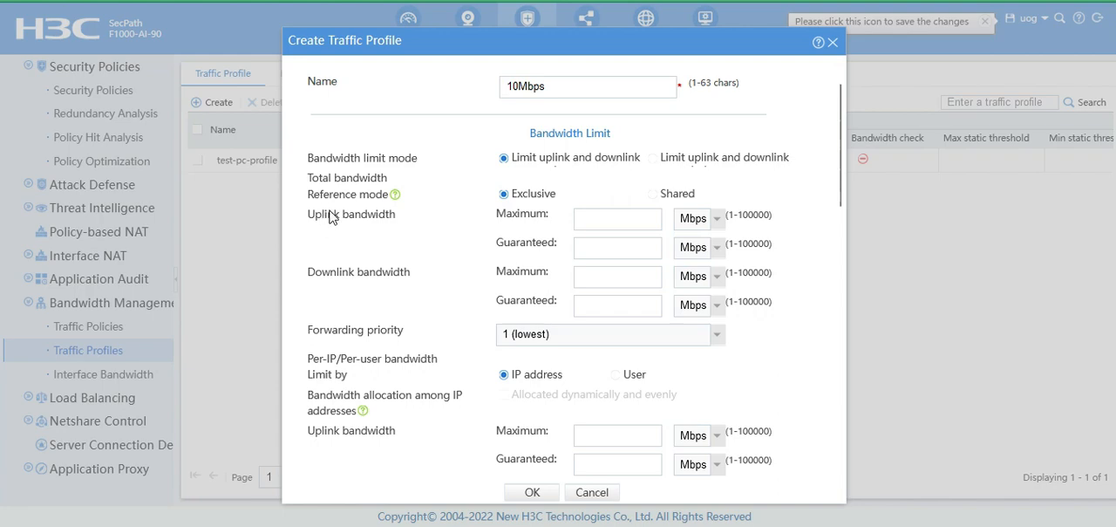
{"action": "left_click_drag", "start_coordinate": [322, 218], "coordinate": [377, 218]}
{"action": "left_click_drag", "start_coordinate": [313, 274], "coordinate": [417, 279]}
{"action": "left_click", "coordinate": [422, 288]}
{"action": "type", "text": "50"}
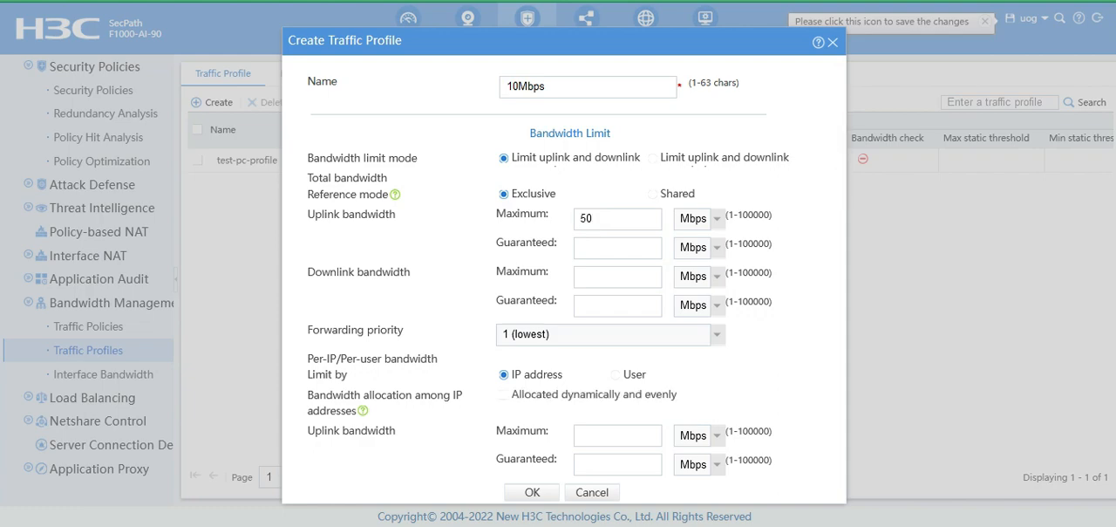
{"action": "left_click", "coordinate": [597, 281]}
{"action": "double_click", "coordinate": [586, 219]}
{"action": "key", "text": "BackSpace"}
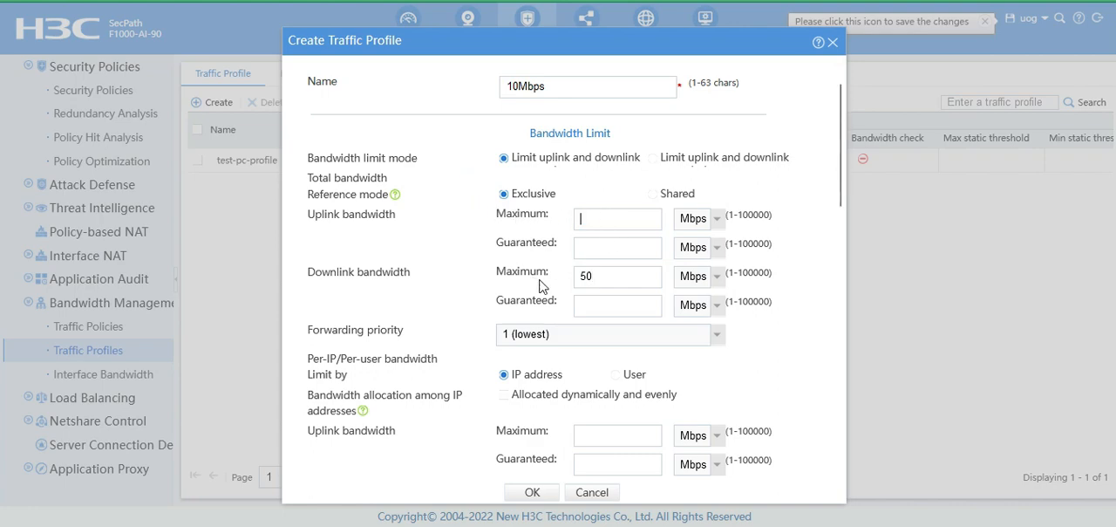
{"action": "key", "text": "BackSpace"}
{"action": "key", "text": "BackSpace"}
Set the per-IP maximum uplink and downlink bandwidth to 10 Mbps each, limited by IP address.
{"action": "scroll", "coordinate": [514, 292], "scroll_direction": "down", "scroll_amount": 1}
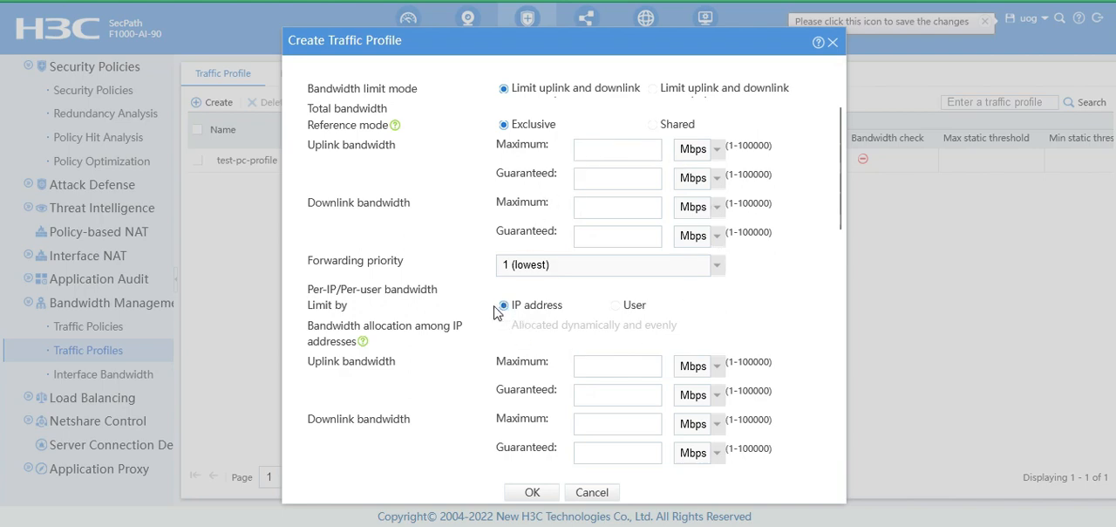
{"action": "scroll", "coordinate": [449, 332], "scroll_direction": "down", "scroll_amount": 2}
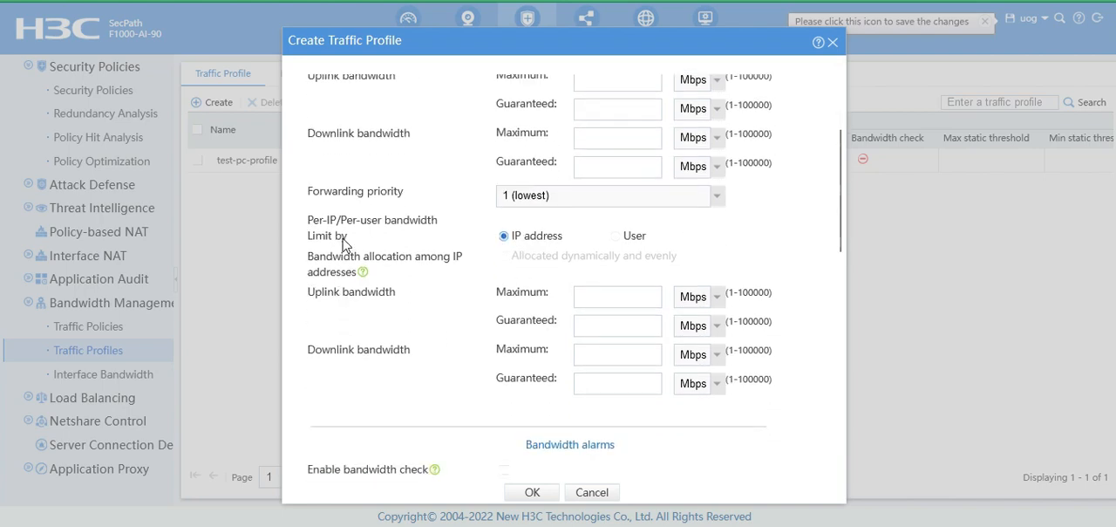
{"action": "left_click_drag", "start_coordinate": [299, 228], "coordinate": [451, 283]}
{"action": "left_click", "coordinate": [352, 304]}
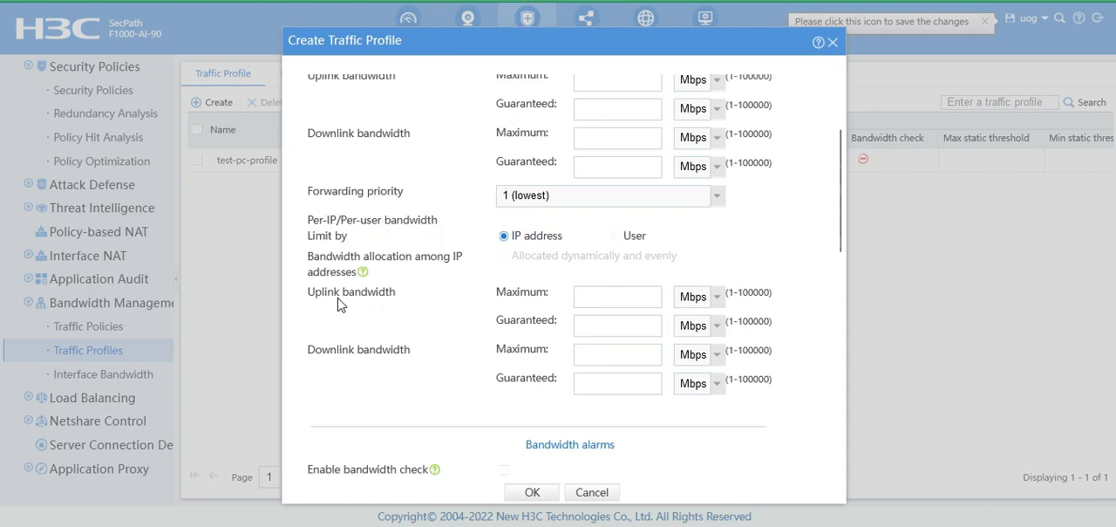
{"action": "left_click", "coordinate": [597, 299]}
{"action": "type", "text": "10"}
{"action": "scroll", "coordinate": [761, 377], "scroll_direction": "down", "scroll_amount": 2}
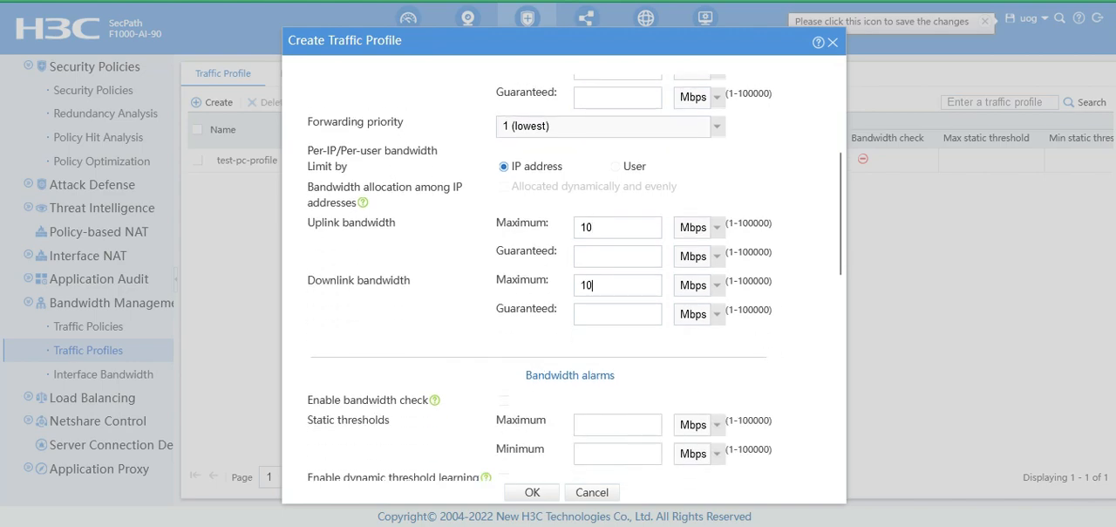
Check the remaining traffic profile settings and save the new profile.
{"action": "scroll", "coordinate": [463, 362], "scroll_direction": "down", "scroll_amount": 10}
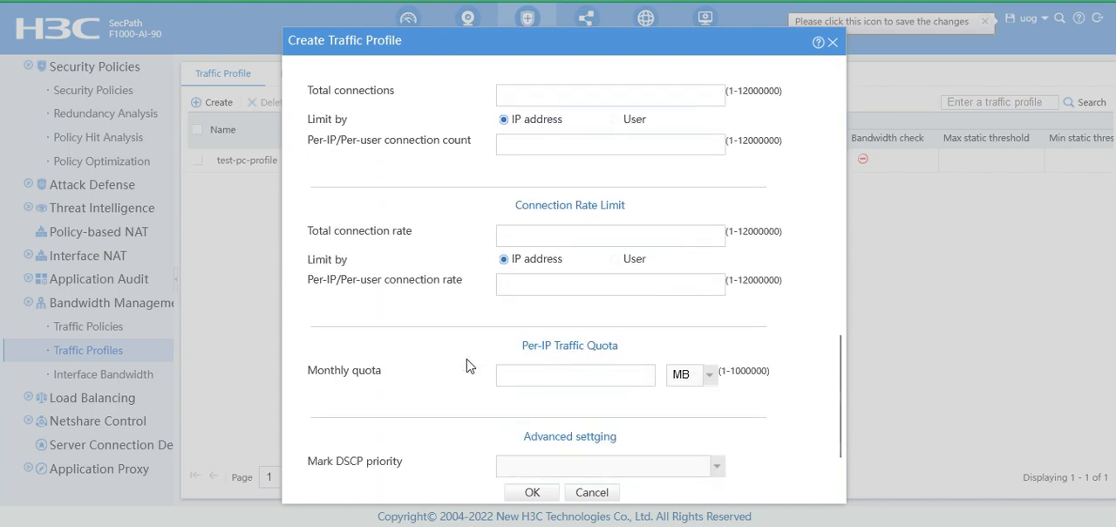
{"action": "scroll", "coordinate": [467, 365], "scroll_direction": "down", "scroll_amount": 1}
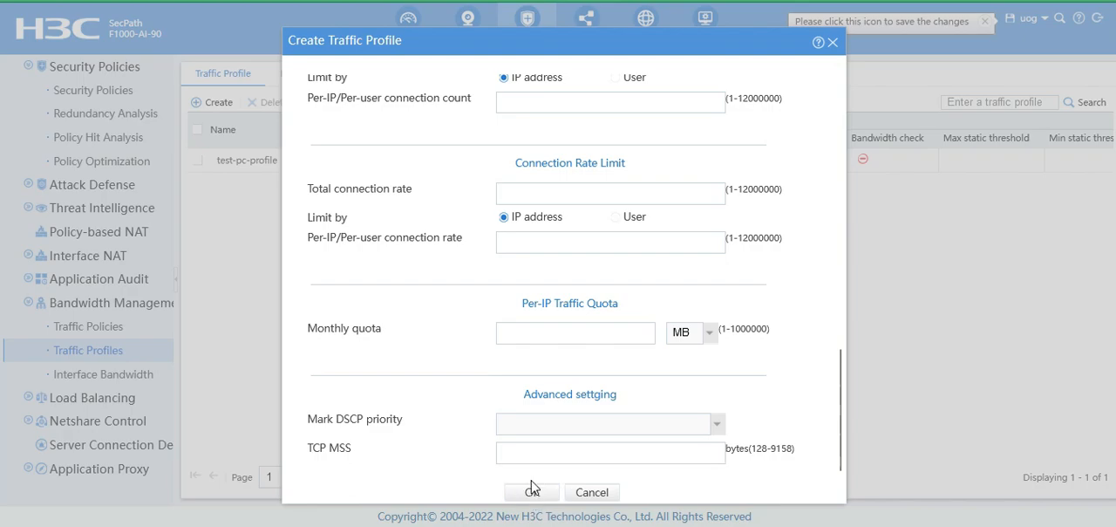
{"action": "scroll", "coordinate": [501, 410], "scroll_direction": "up", "scroll_amount": 6}
{"action": "scroll", "coordinate": [502, 410], "scroll_direction": "up", "scroll_amount": 15}
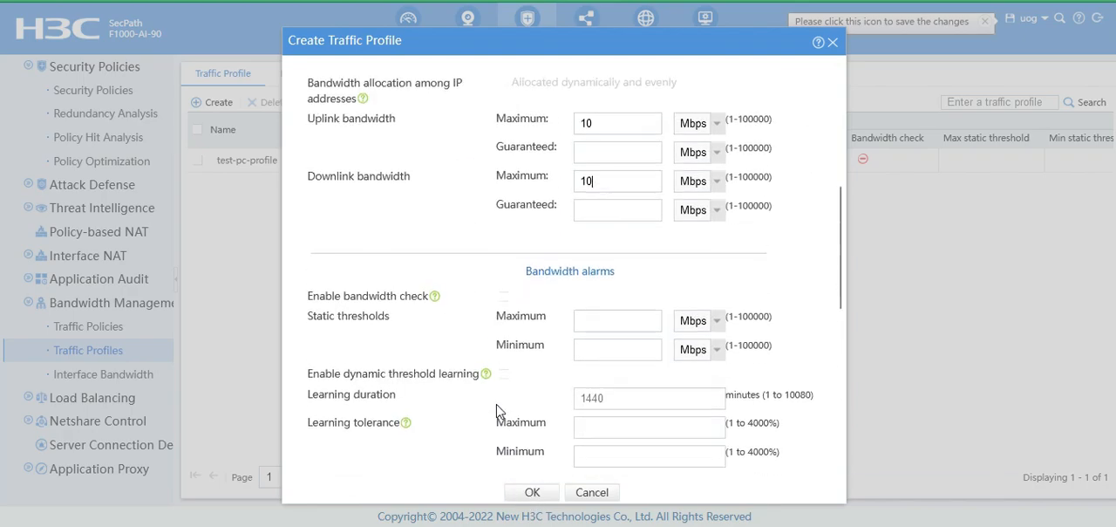
{"action": "left_click", "coordinate": [532, 494]}
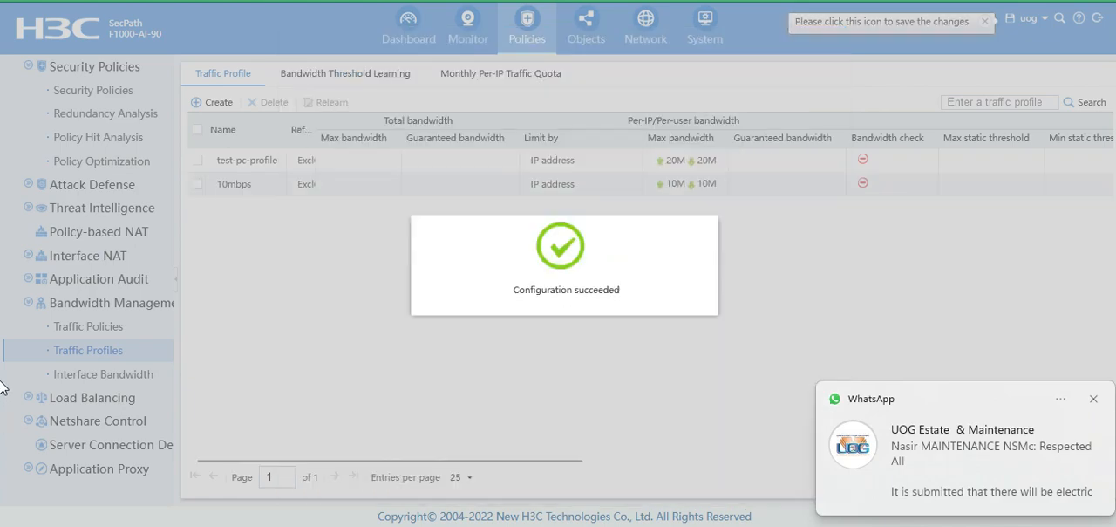
{"action": "left_click", "coordinate": [1093, 398]}
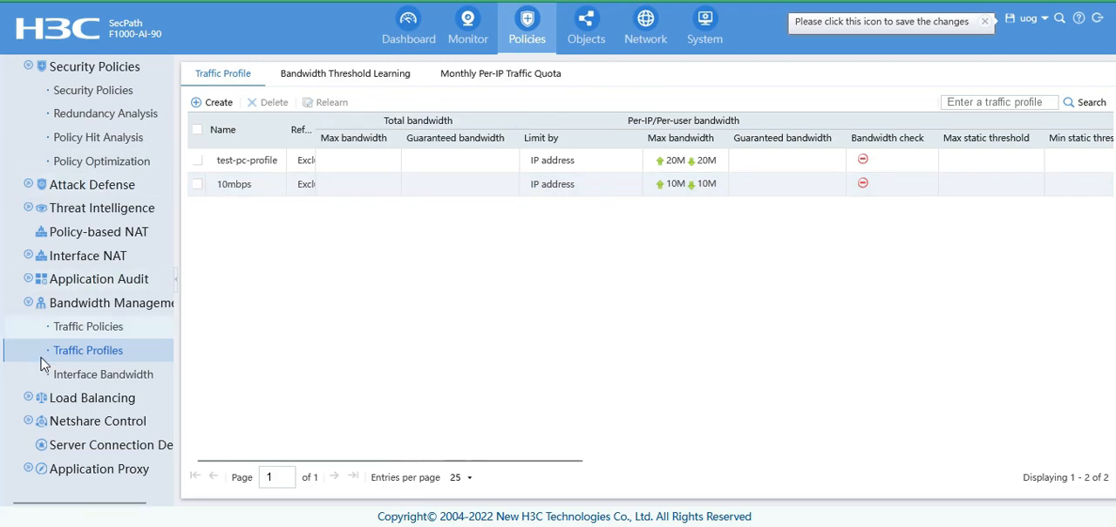
Start a new traffic policy and name it Bandwidth Limit.
{"action": "left_click", "coordinate": [94, 330]}
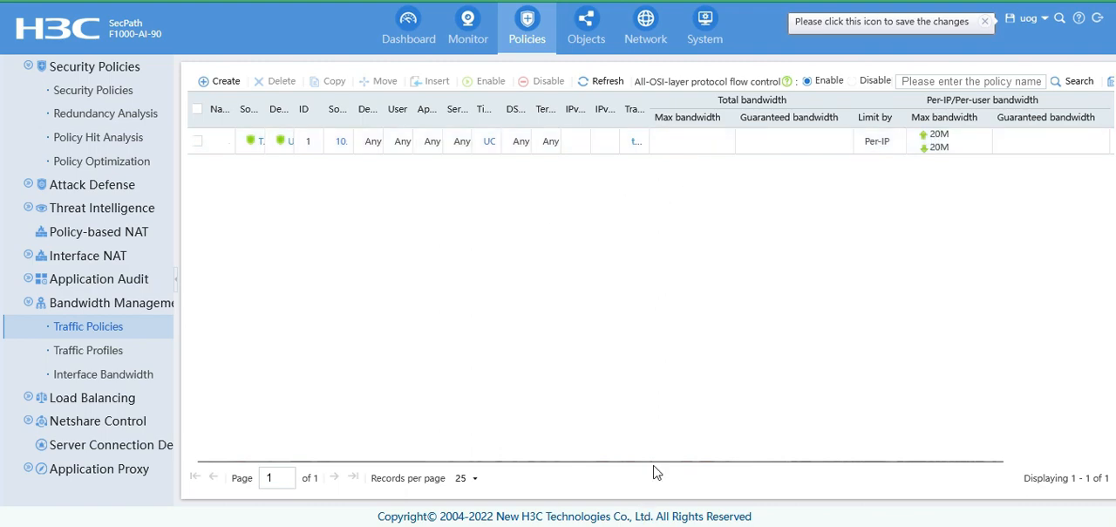
{"action": "left_click", "coordinate": [222, 81]}
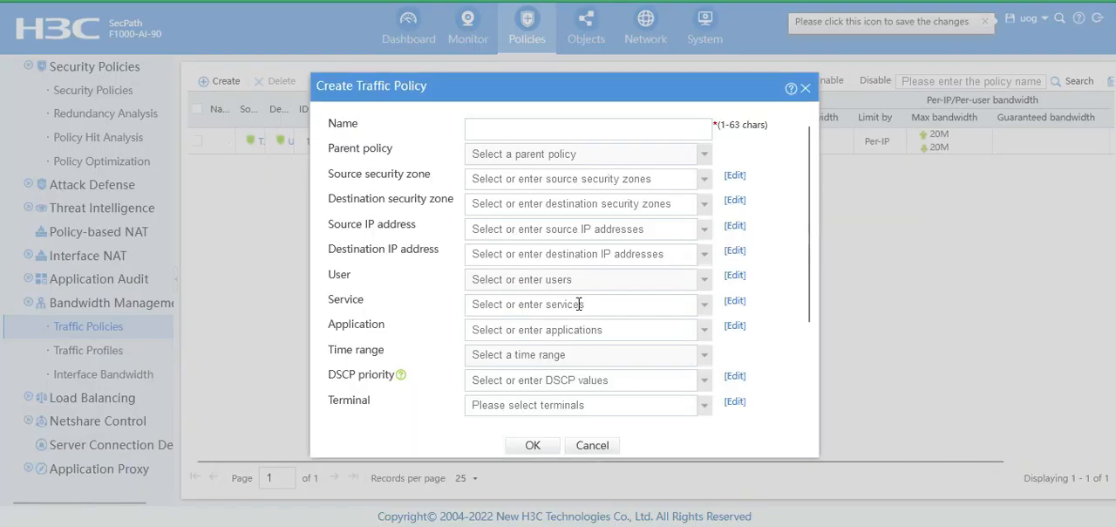
{"action": "left_click", "coordinate": [590, 131]}
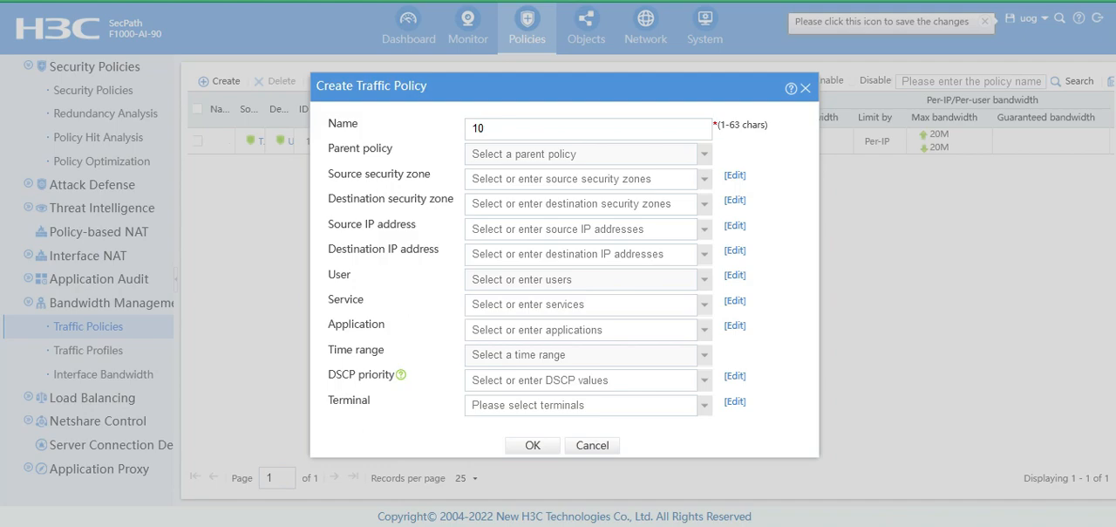
{"action": "key", "text": "BackSpace"}
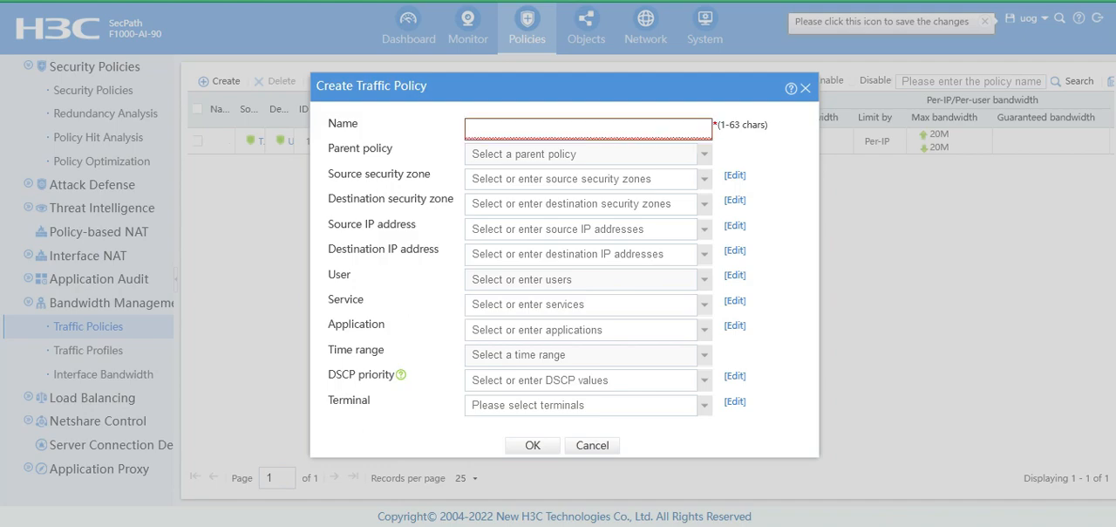
{"action": "type", "text": "Bandwidth Limit"}
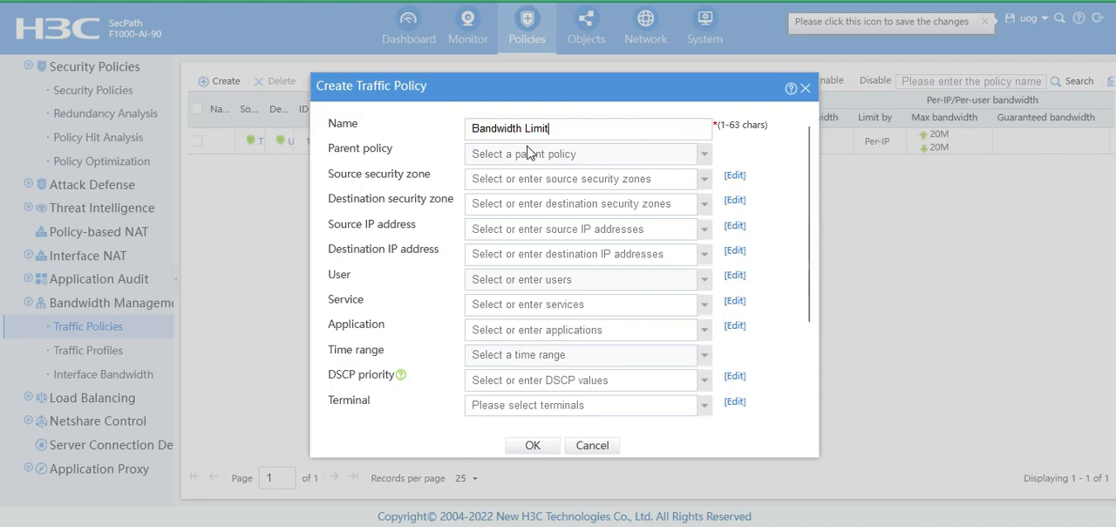
Set the traffic policy's source security zone to Trust and its destination security zone to Untrust.
{"action": "left_click", "coordinate": [706, 190]}
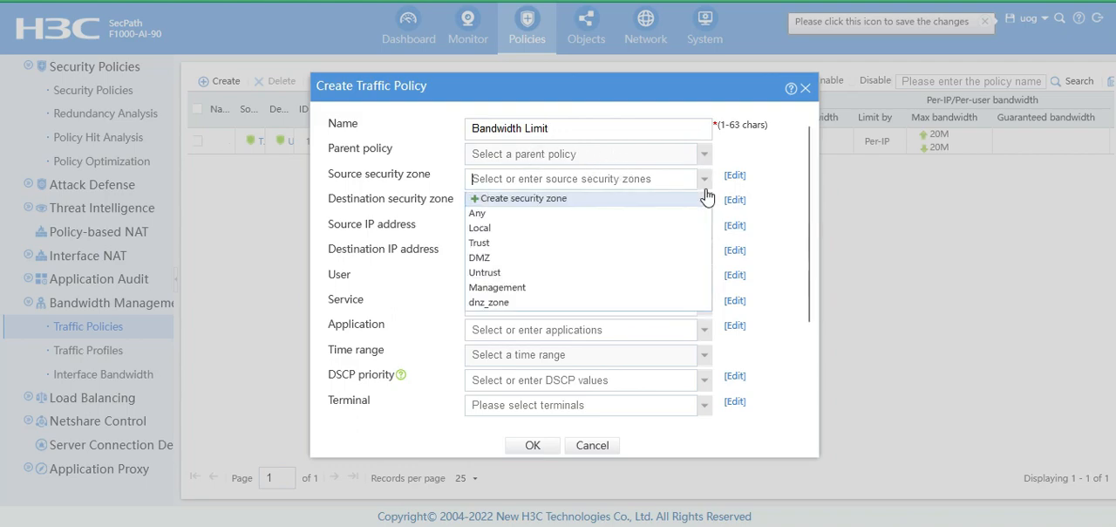
{"action": "left_click", "coordinate": [643, 256]}
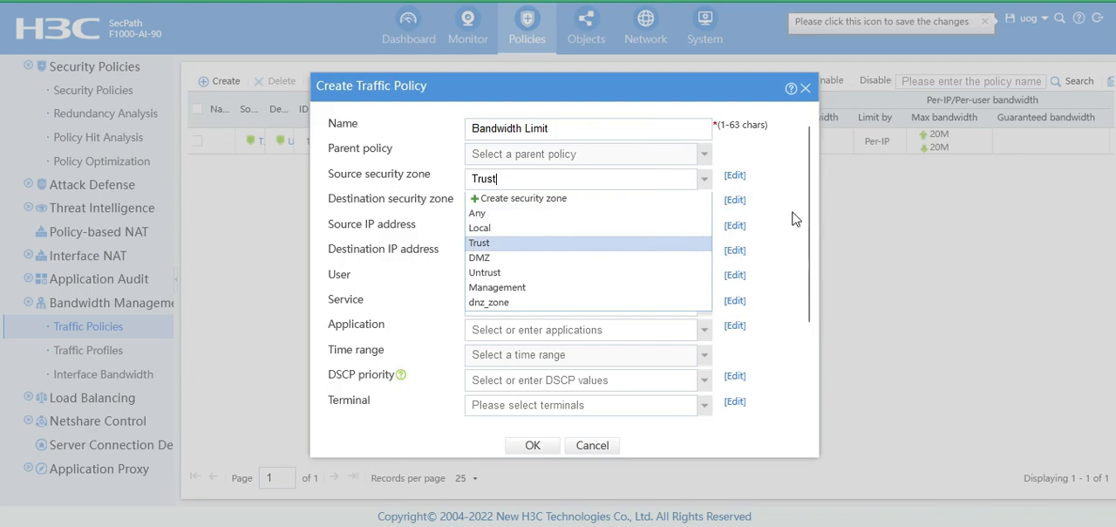
{"action": "left_click", "coordinate": [703, 208]}
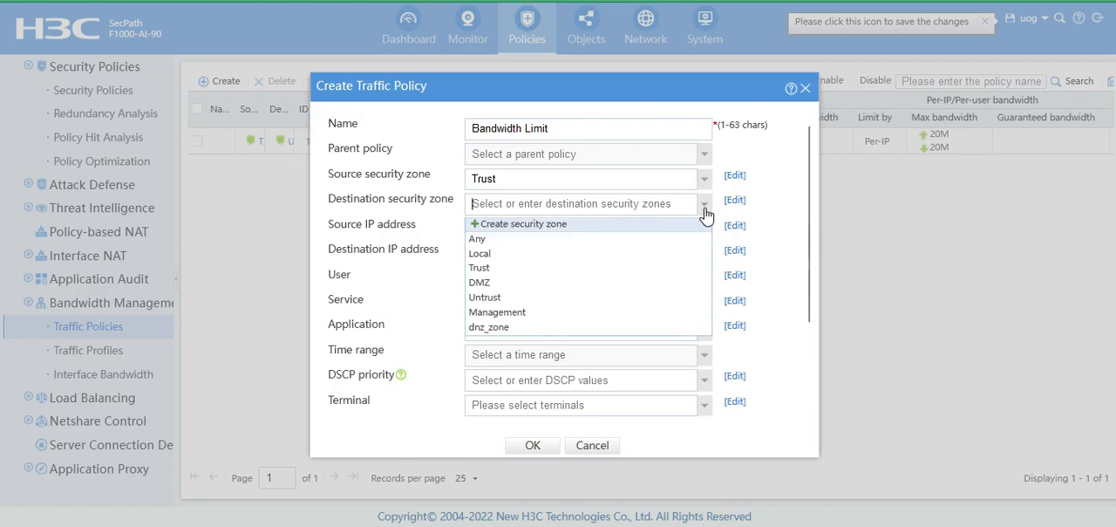
{"action": "left_click", "coordinate": [644, 297]}
{"action": "left_click", "coordinate": [779, 245]}
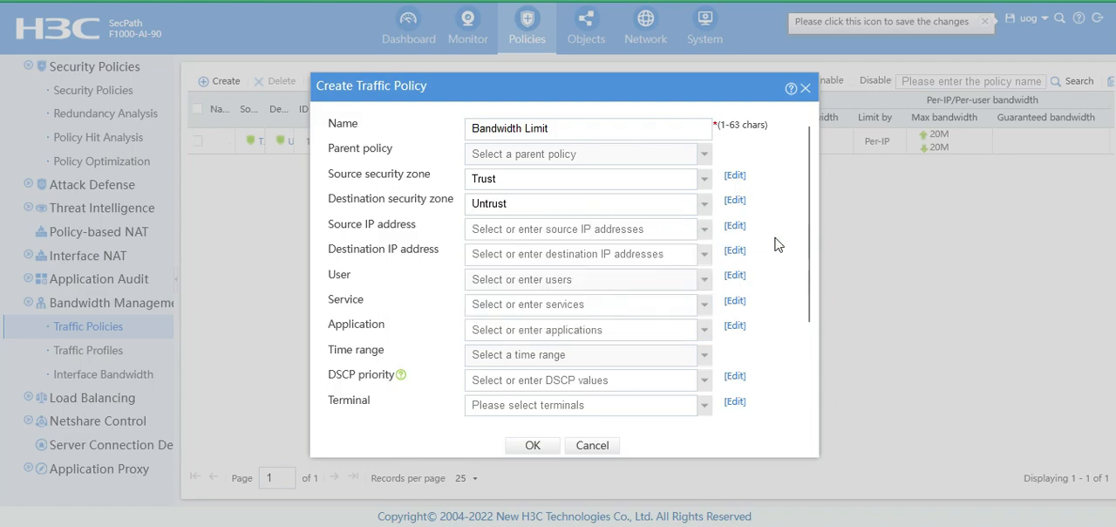
Set the traffic policy's source IP address to Any.
{"action": "scroll", "coordinate": [567, 225], "scroll_direction": "down", "scroll_amount": 2}
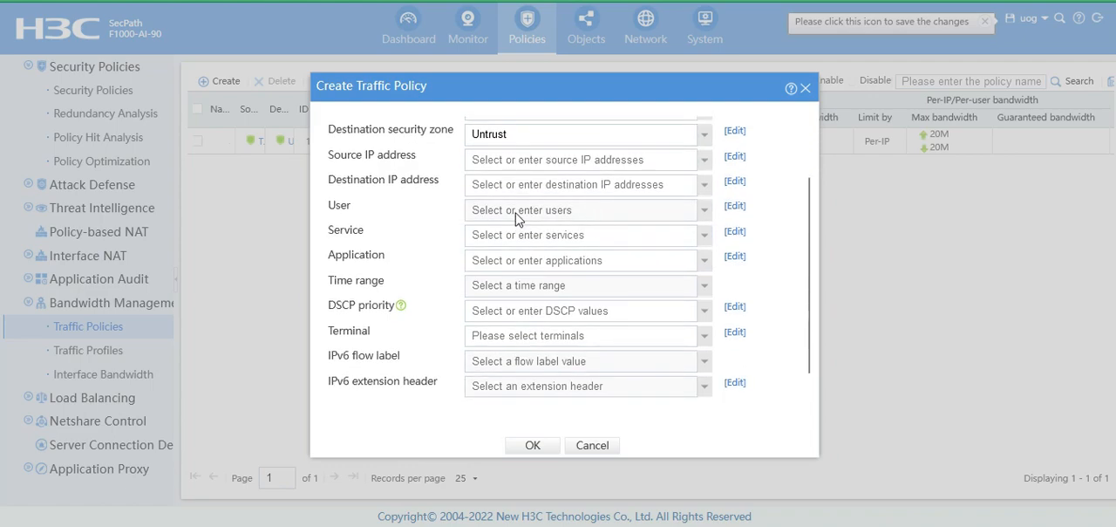
{"action": "left_click", "coordinate": [704, 162]}
{"action": "left_click", "coordinate": [641, 211]}
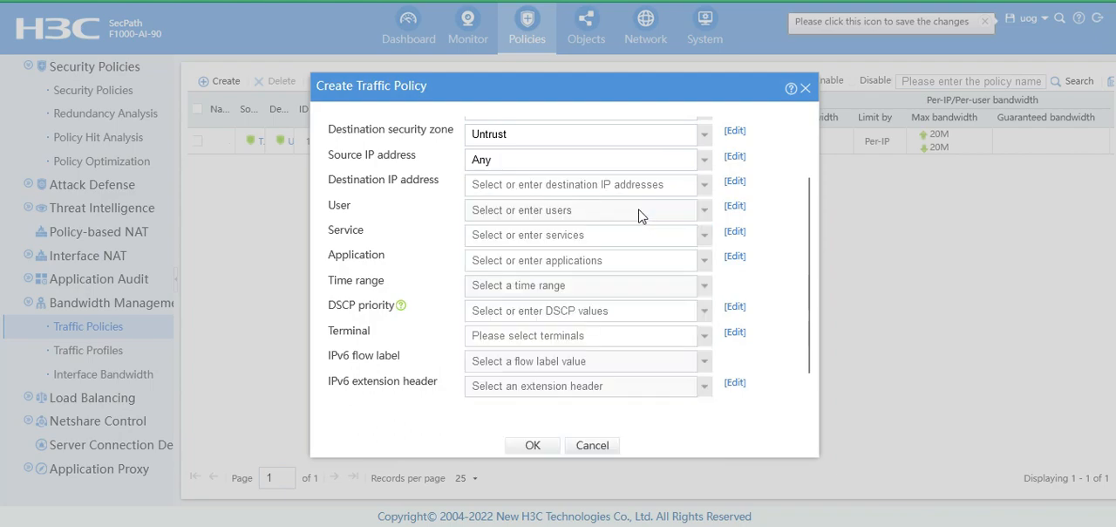
Set the traffic policy's destination IP address and service to Any, leaving the user field empty.
{"action": "left_click", "coordinate": [704, 184]}
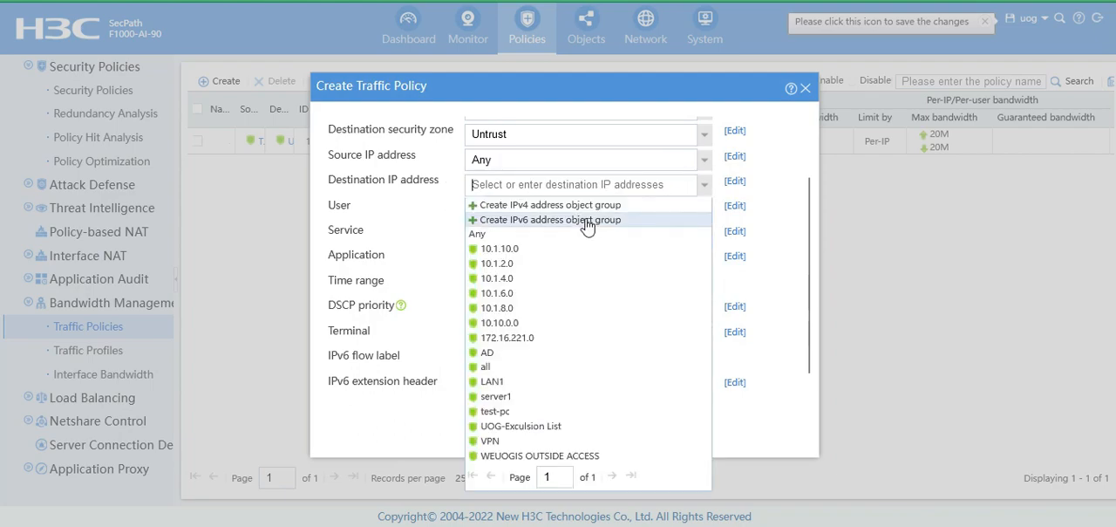
{"action": "left_click", "coordinate": [516, 238]}
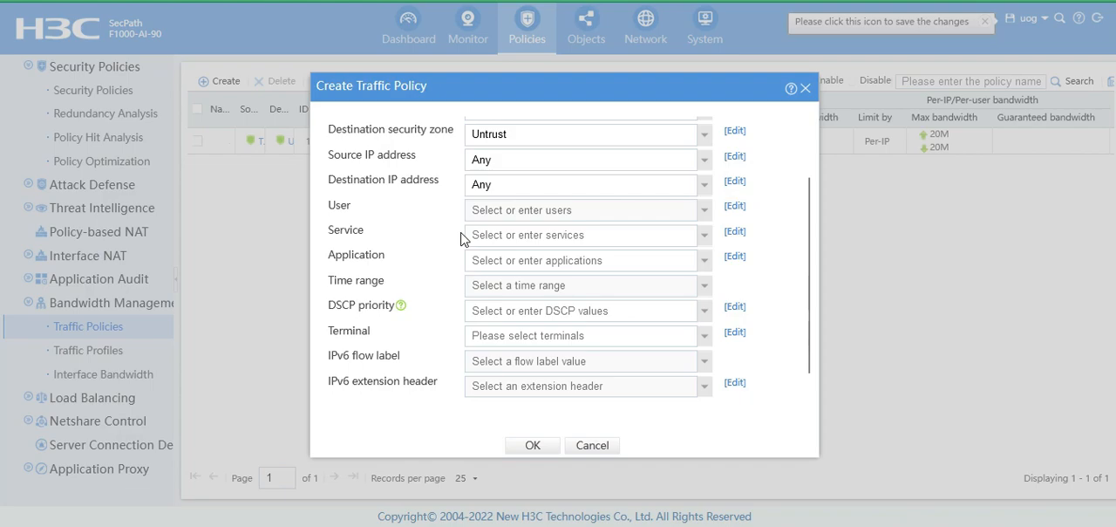
{"action": "left_click", "coordinate": [705, 212]}
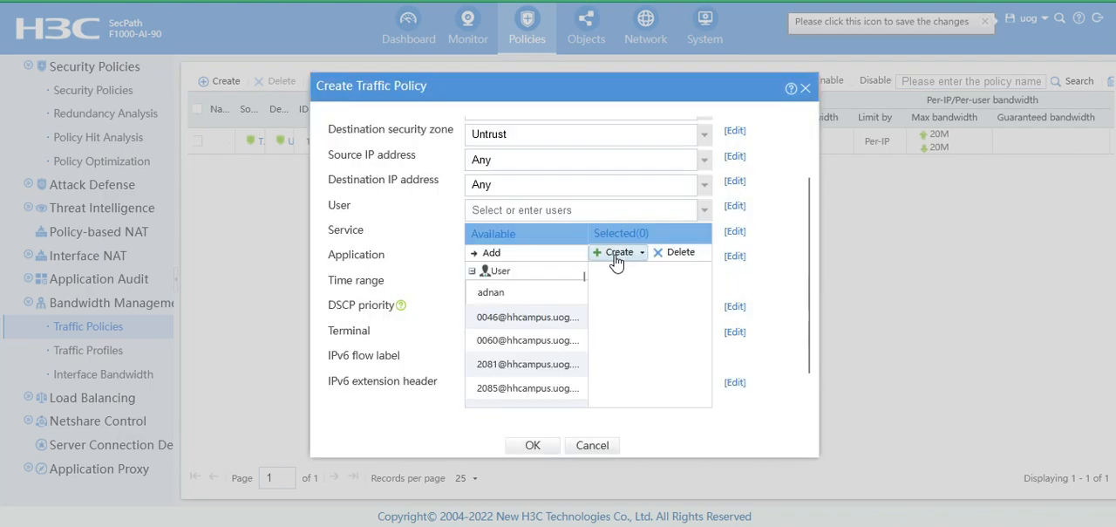
{"action": "left_click", "coordinate": [759, 229]}
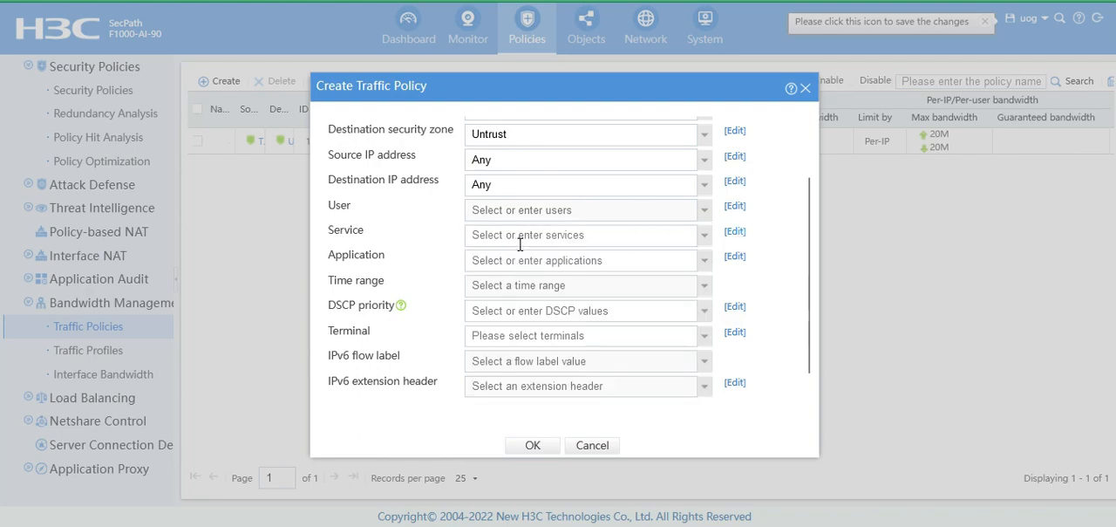
{"action": "left_click", "coordinate": [704, 237]}
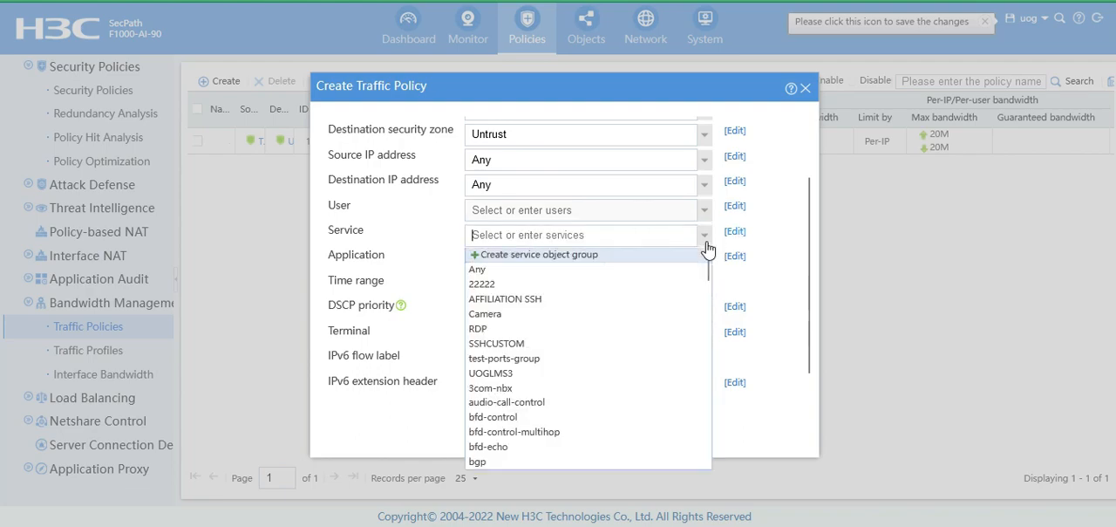
{"action": "left_click", "coordinate": [660, 271]}
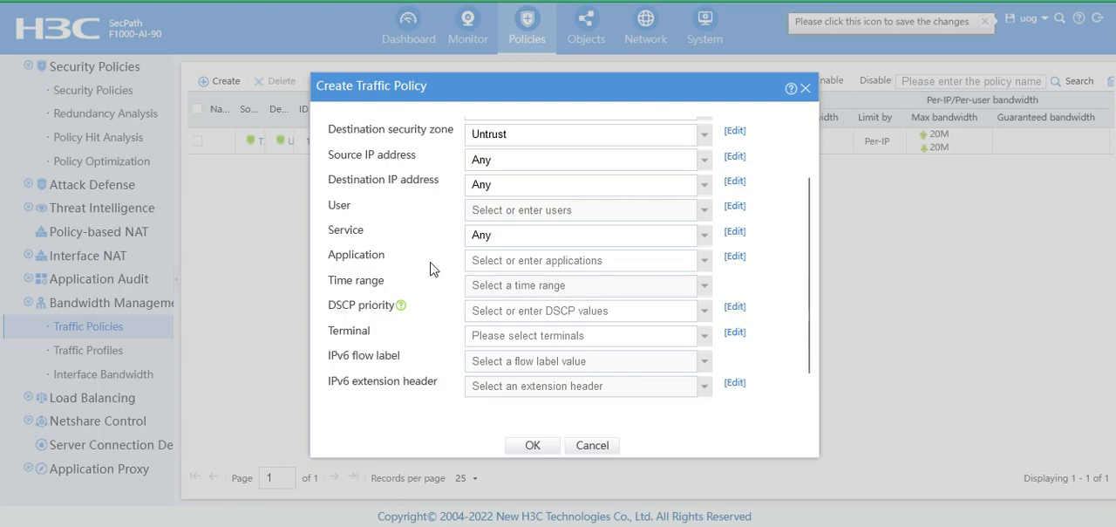
Review the application and time range options of the traffic policy without selecting any.
{"action": "left_click", "coordinate": [701, 266]}
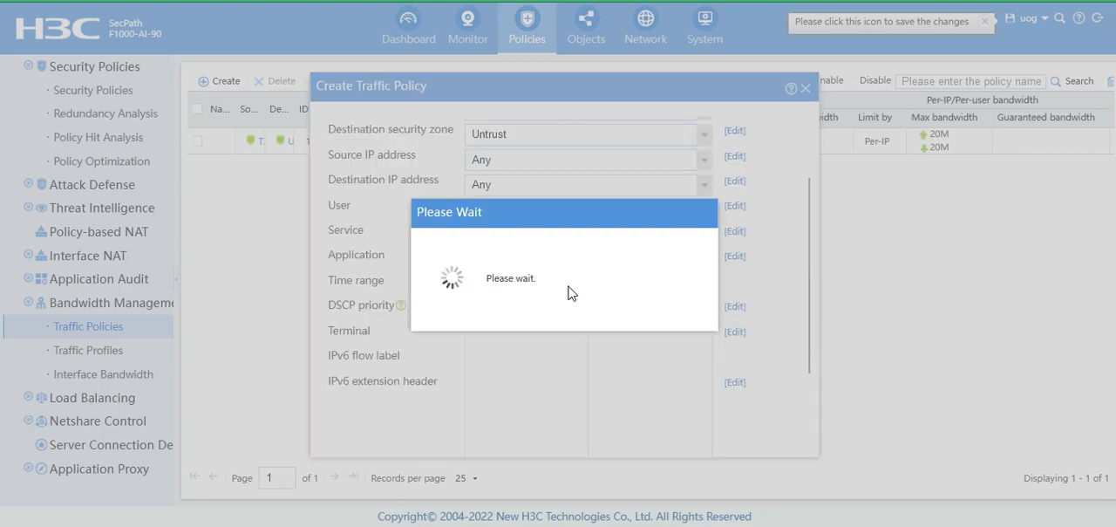
{"action": "left_click", "coordinate": [759, 265]}
{"action": "scroll", "coordinate": [529, 322], "scroll_direction": "down", "scroll_amount": 1}
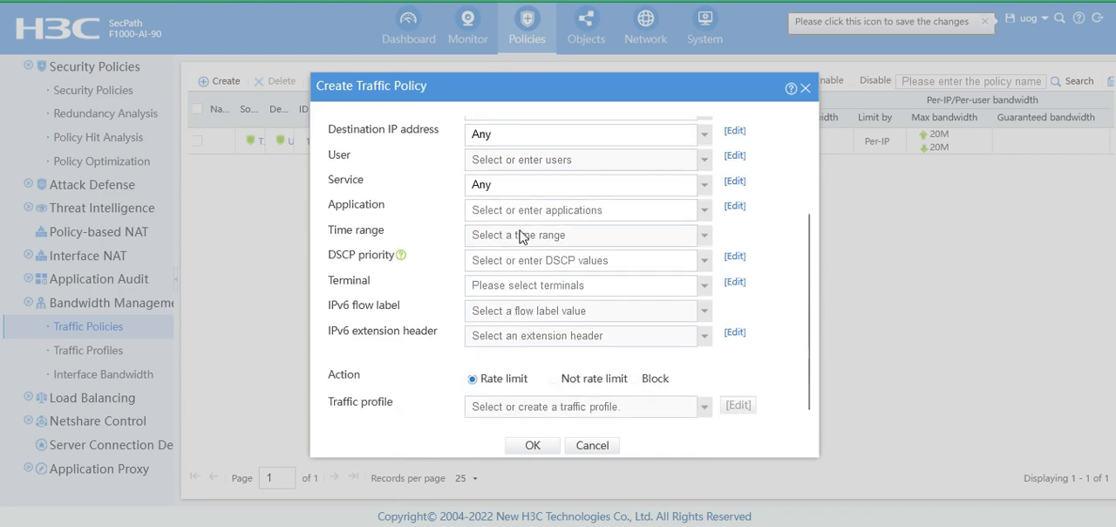
{"action": "left_click", "coordinate": [701, 237]}
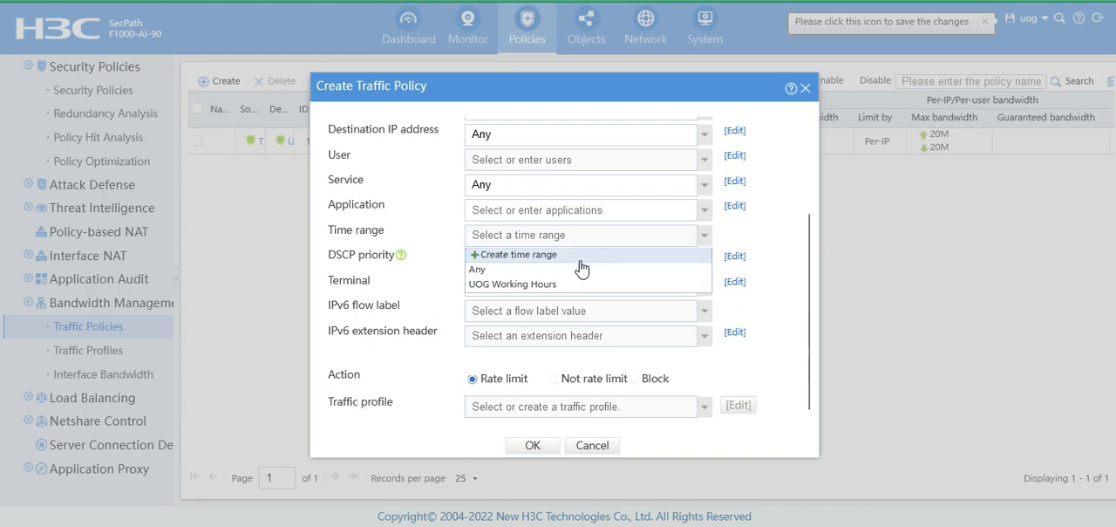
{"action": "left_click", "coordinate": [707, 234]}
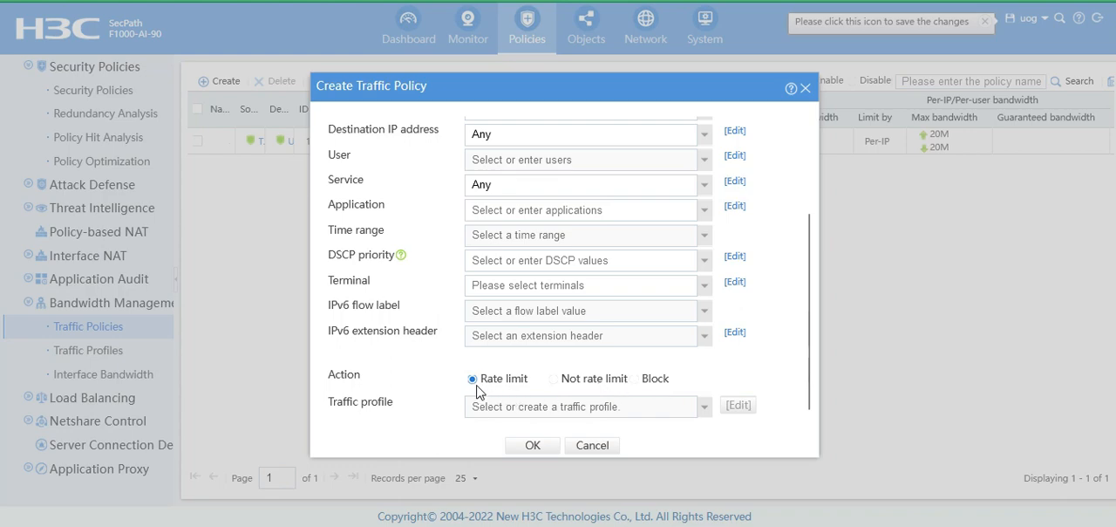
Assign the 10mbps traffic profile to the rate-limit policy and save the policy.
{"action": "left_click", "coordinate": [703, 406]}
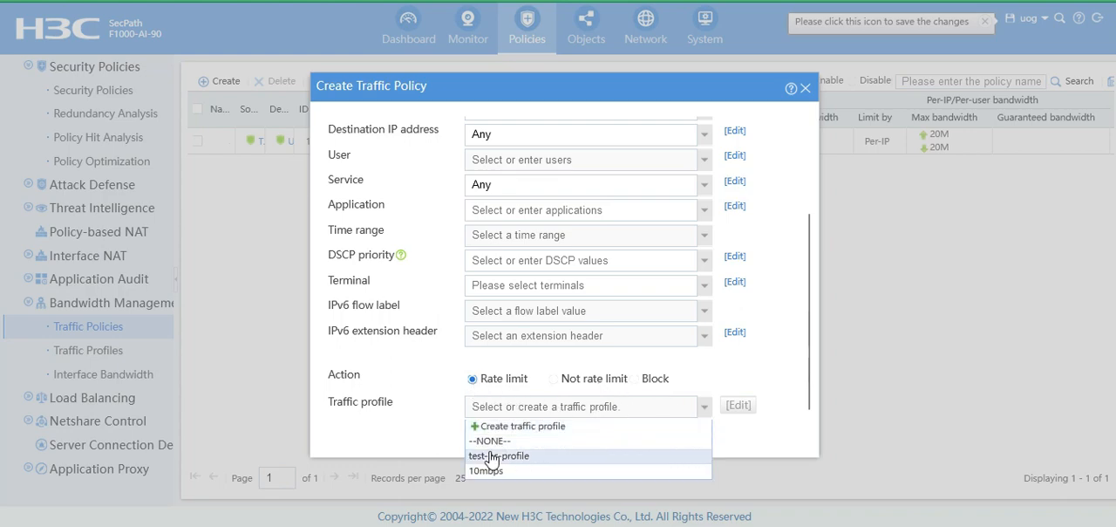
{"action": "left_click", "coordinate": [498, 471]}
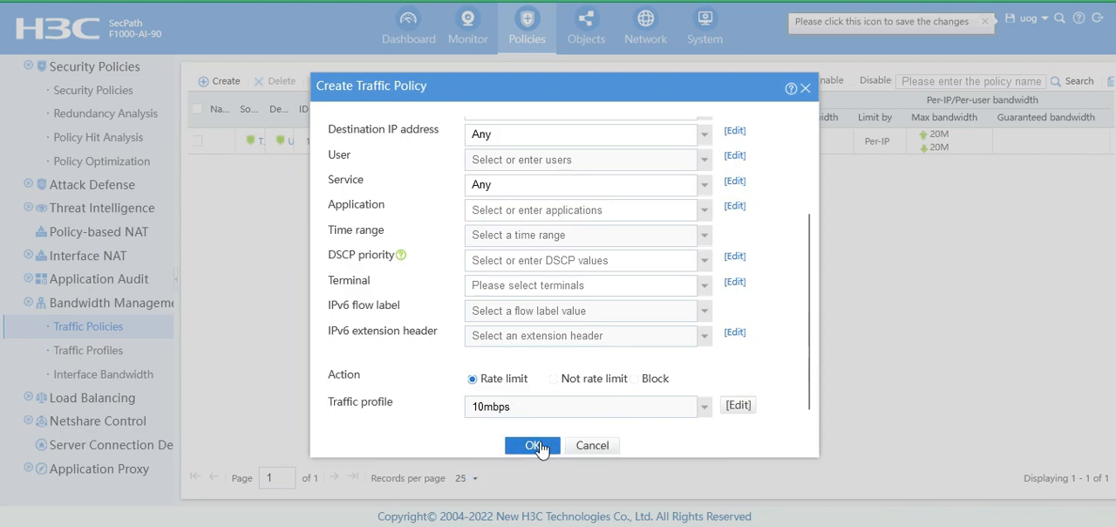
{"action": "left_click", "coordinate": [538, 446]}
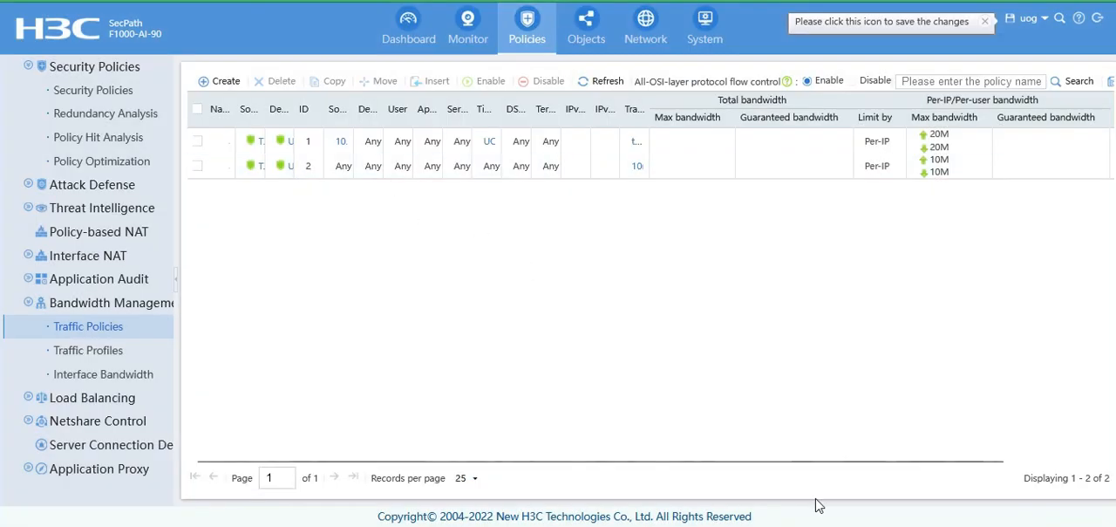
Check the new traffic policy's status and action, and run an internet speed test on the FAST site.
{"action": "left_click_drag", "start_coordinate": [844, 463], "coordinate": [1067, 459]}
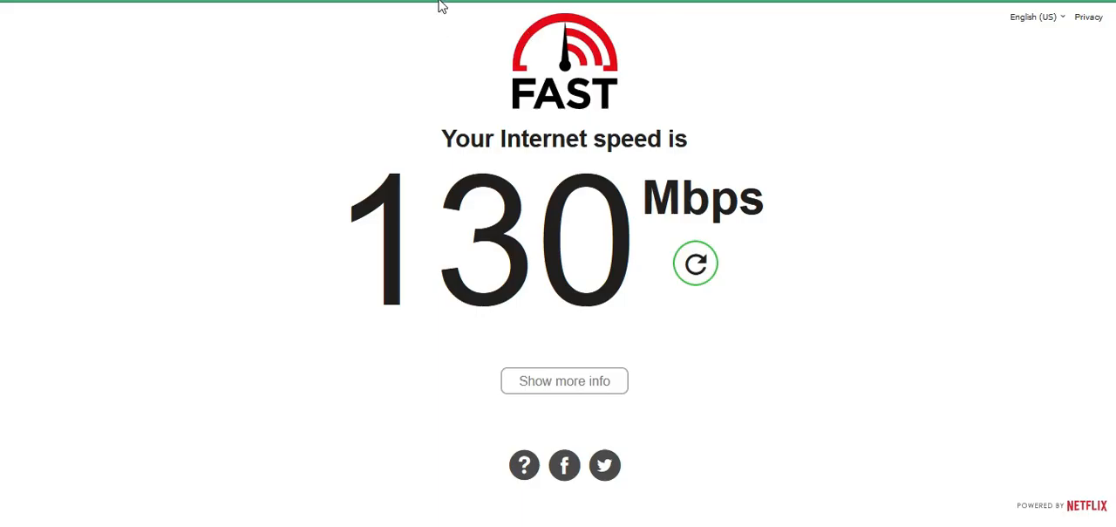
{"action": "left_click", "coordinate": [440, 4]}
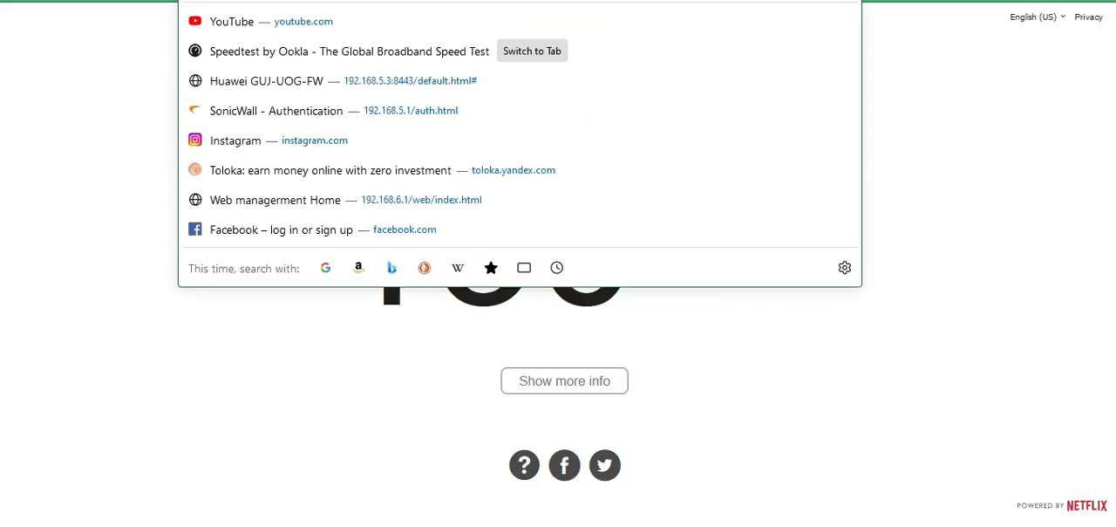
{"action": "key", "text": "Return"}
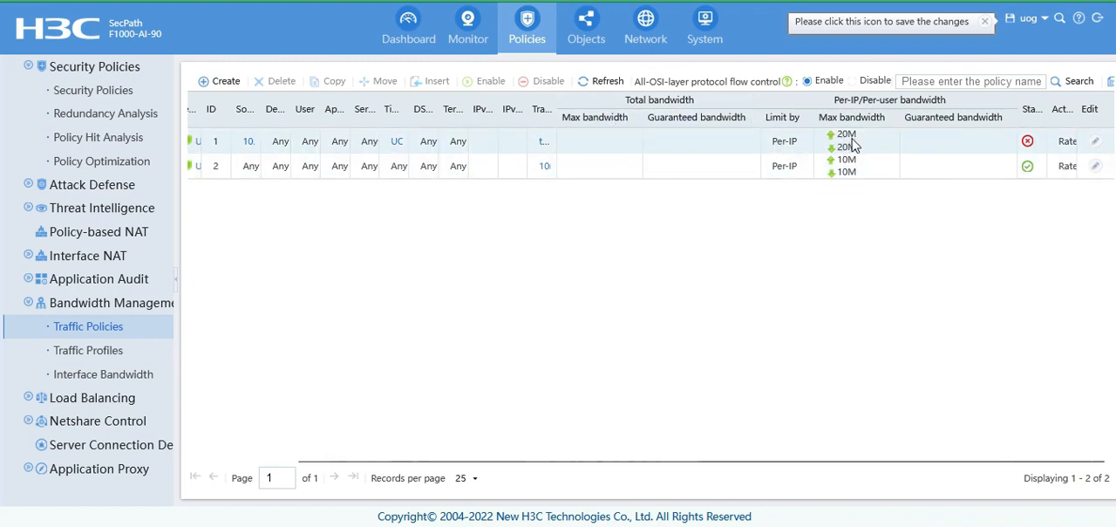
Disable the traffic policy with the 10M per-IP limit and rerun the FAST speed test.
{"action": "left_click", "coordinate": [1028, 167]}
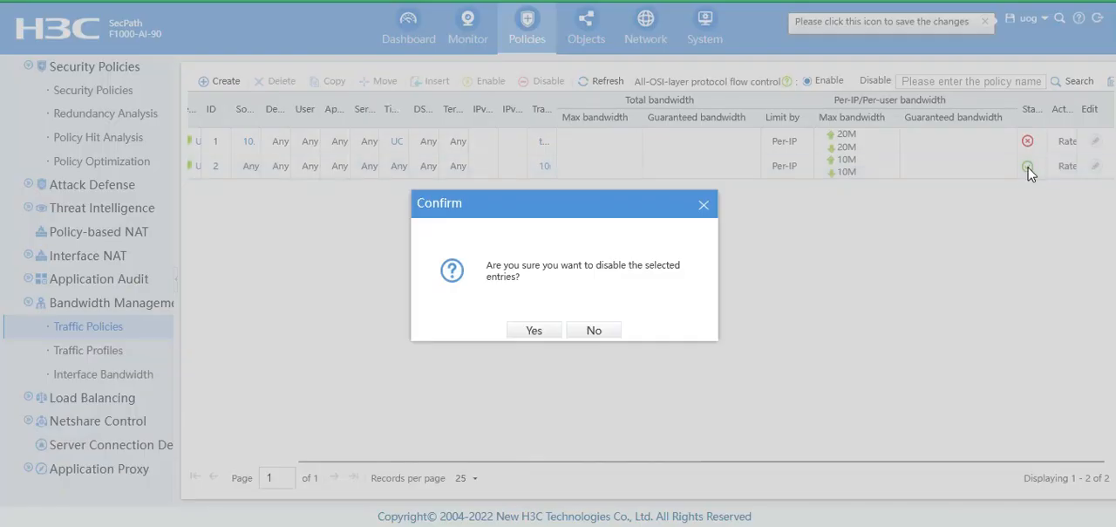
{"action": "left_click", "coordinate": [534, 332]}
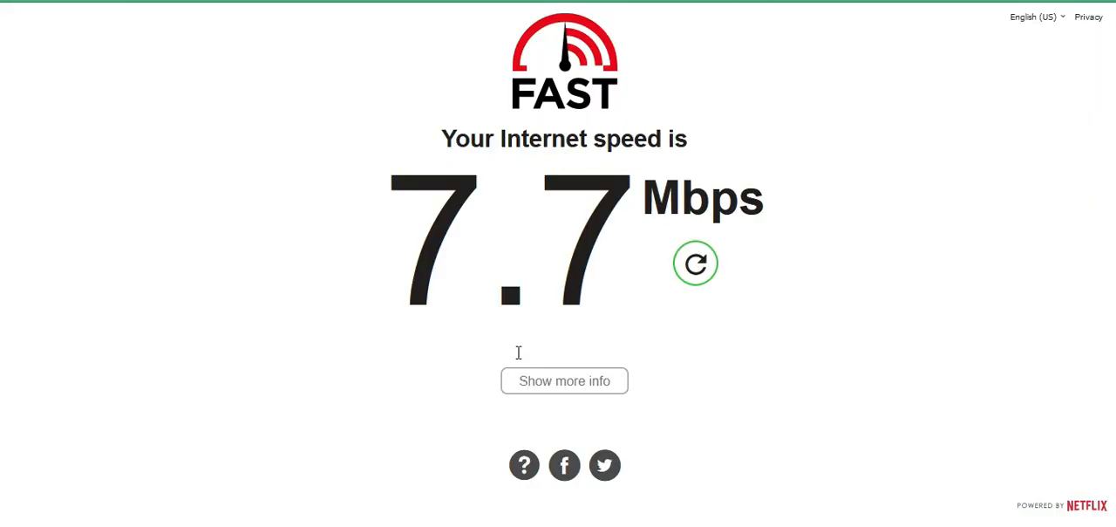
{"action": "left_click", "coordinate": [691, 284]}
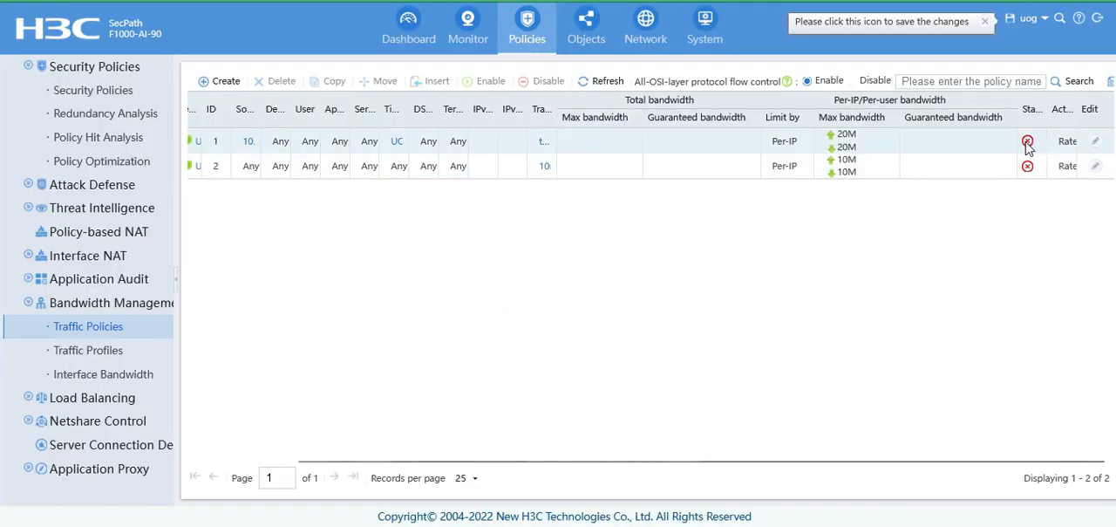
Enable the traffic policy with the 20M per-IP limit and rerun the FAST speed test.
{"action": "left_click", "coordinate": [1028, 142]}
{"action": "left_click", "coordinate": [535, 329]}
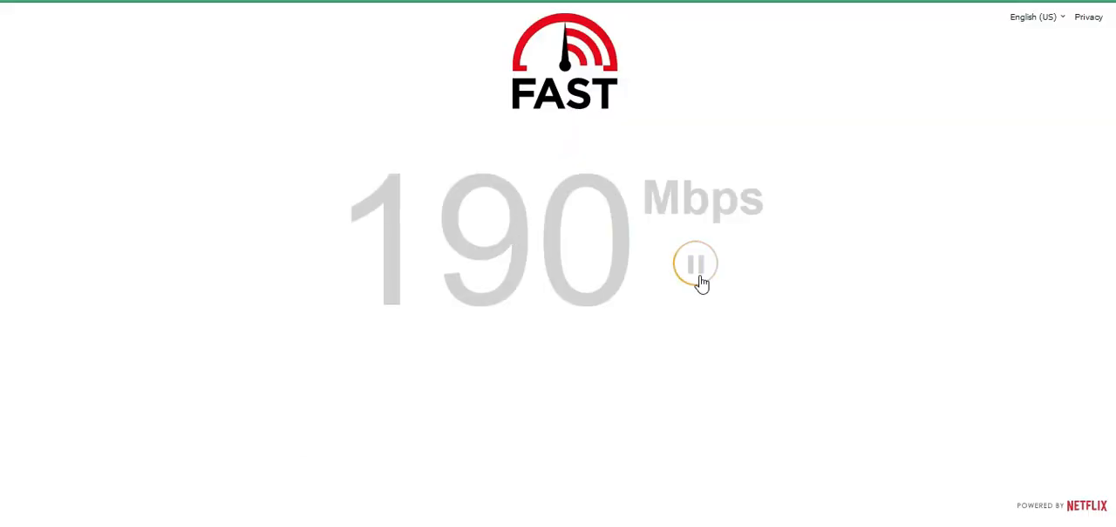
{"action": "left_click", "coordinate": [699, 277]}
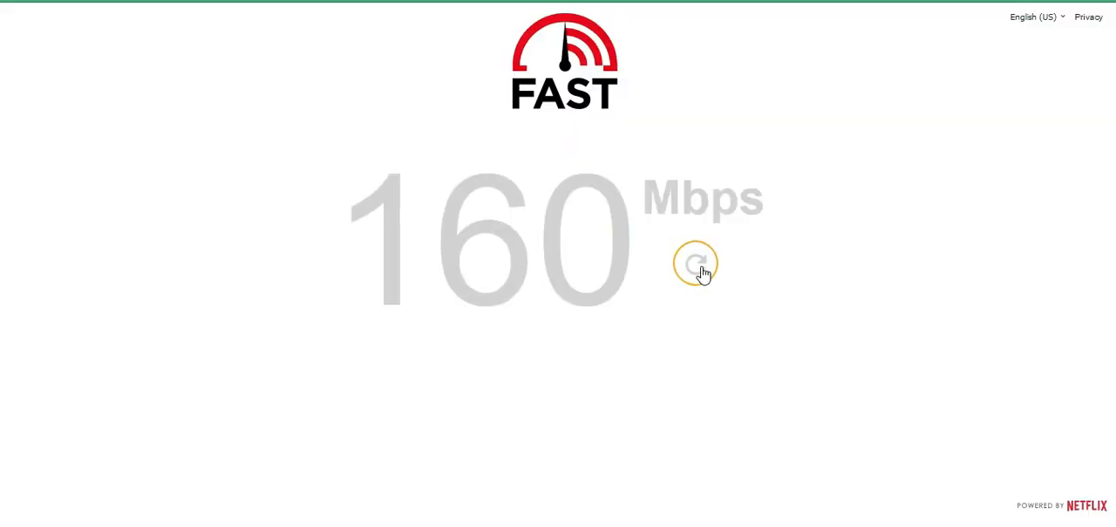
{"action": "left_click", "coordinate": [700, 277]}
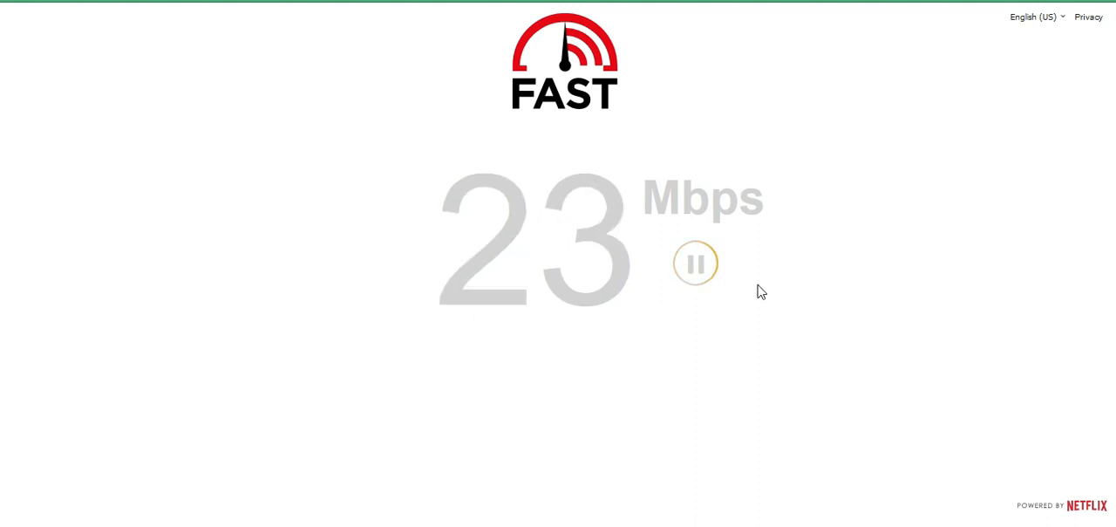